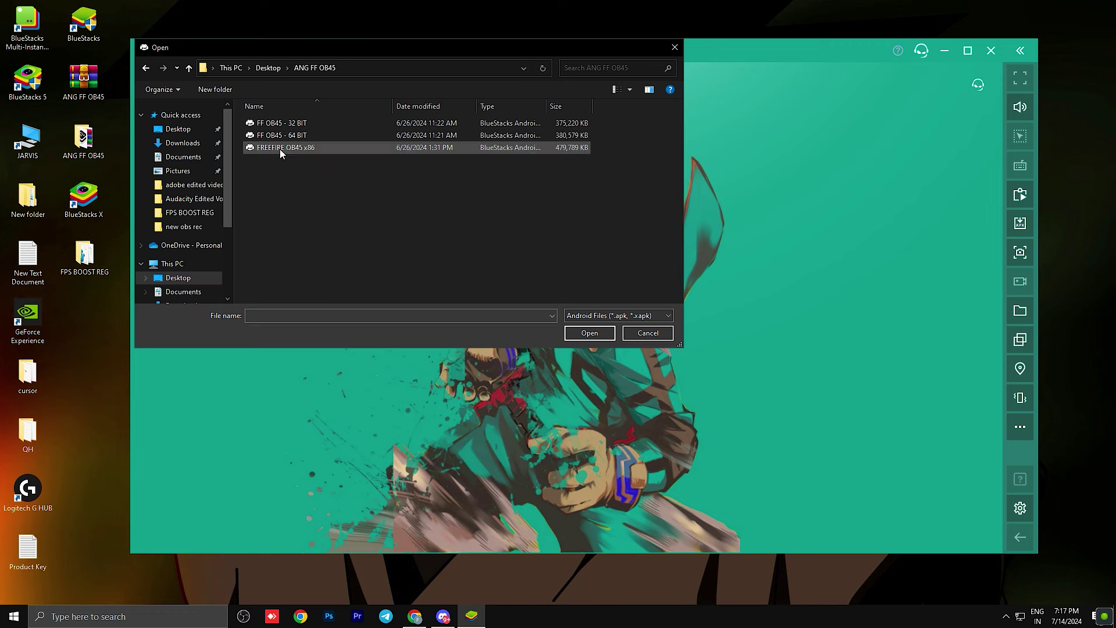
# Choose a Free Fire APK from the ANG FF OB45 folder to install it in the emulator
pyautogui.press('Up')
pyautogui.press('Up')
pyautogui.press('Return')
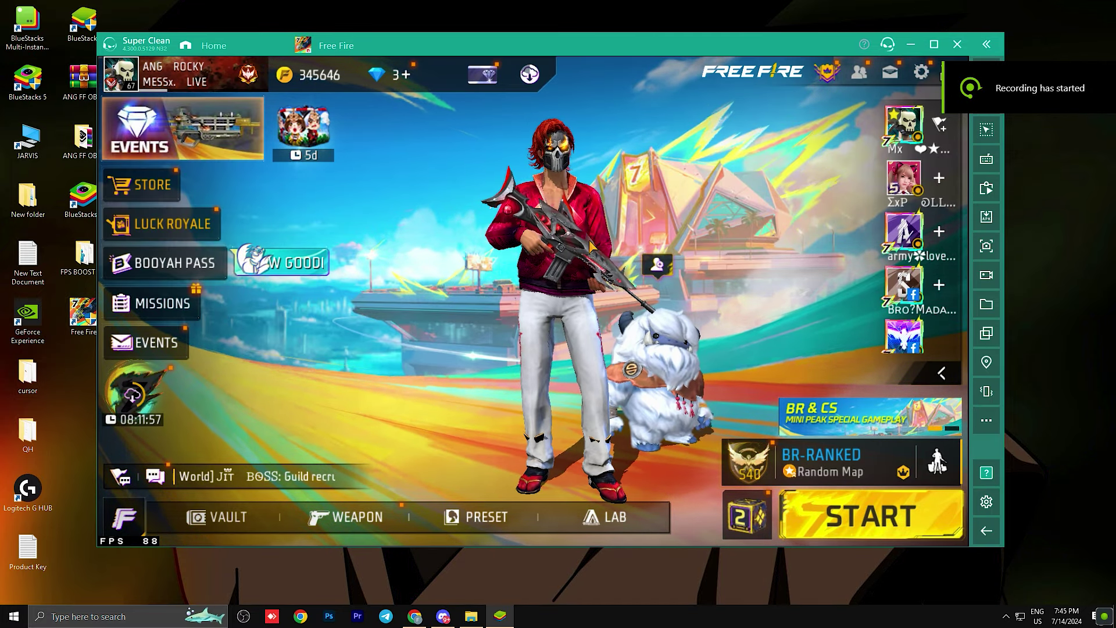
# Play several emotes with the Free Fire lobby character to check the FPS in the lobby
pyautogui.click(550, 243)
pyautogui.click(573, 221)
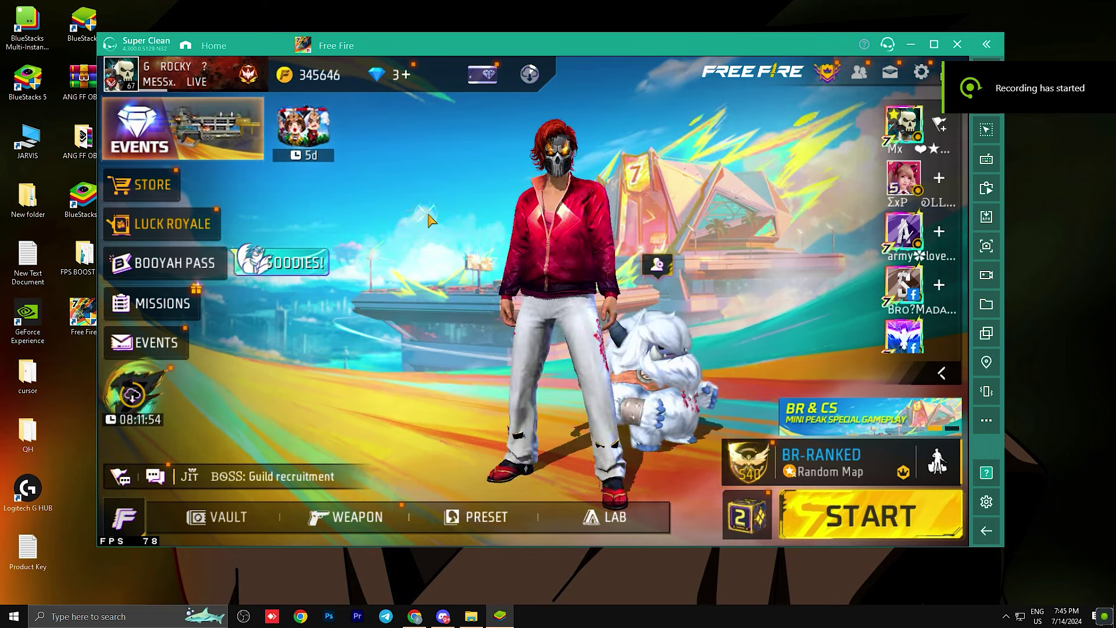
pyautogui.click(544, 238)
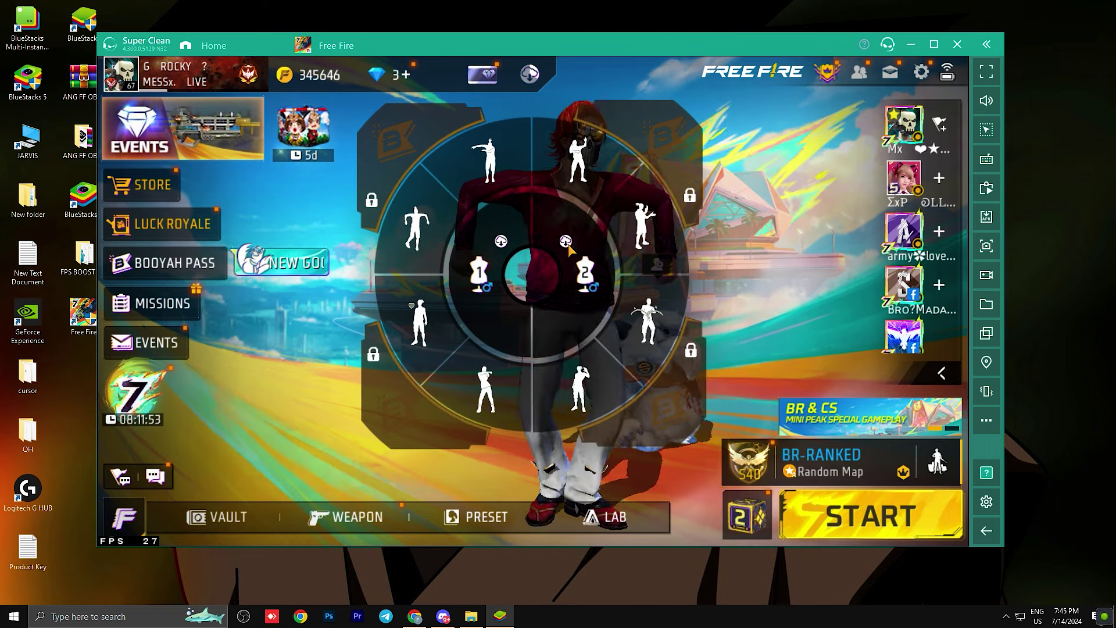
pyautogui.click(548, 246)
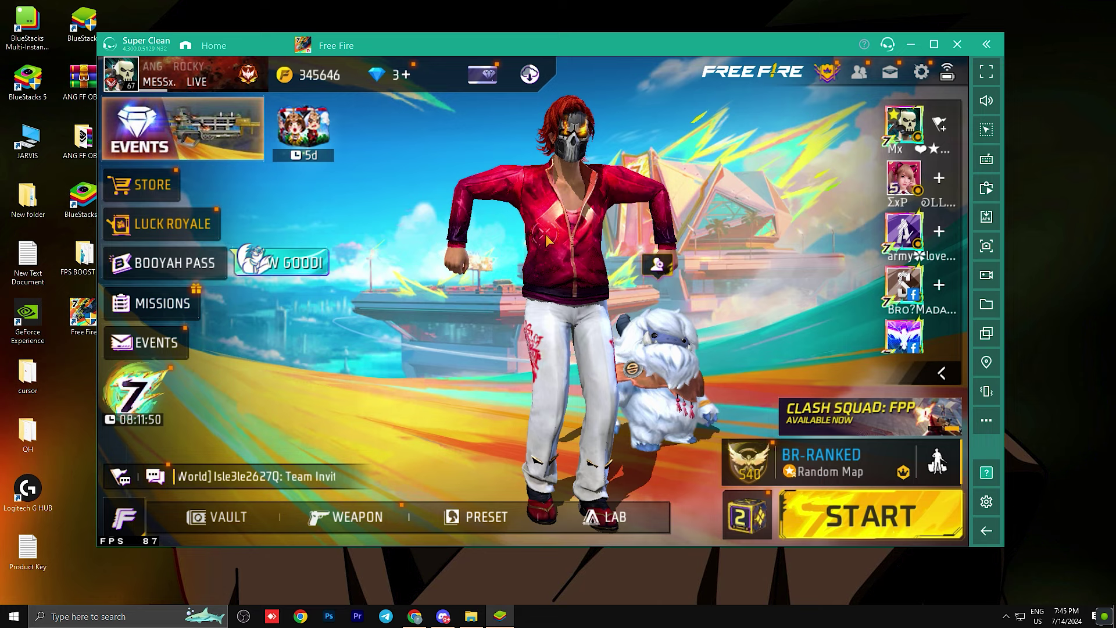
pyautogui.click(602, 271)
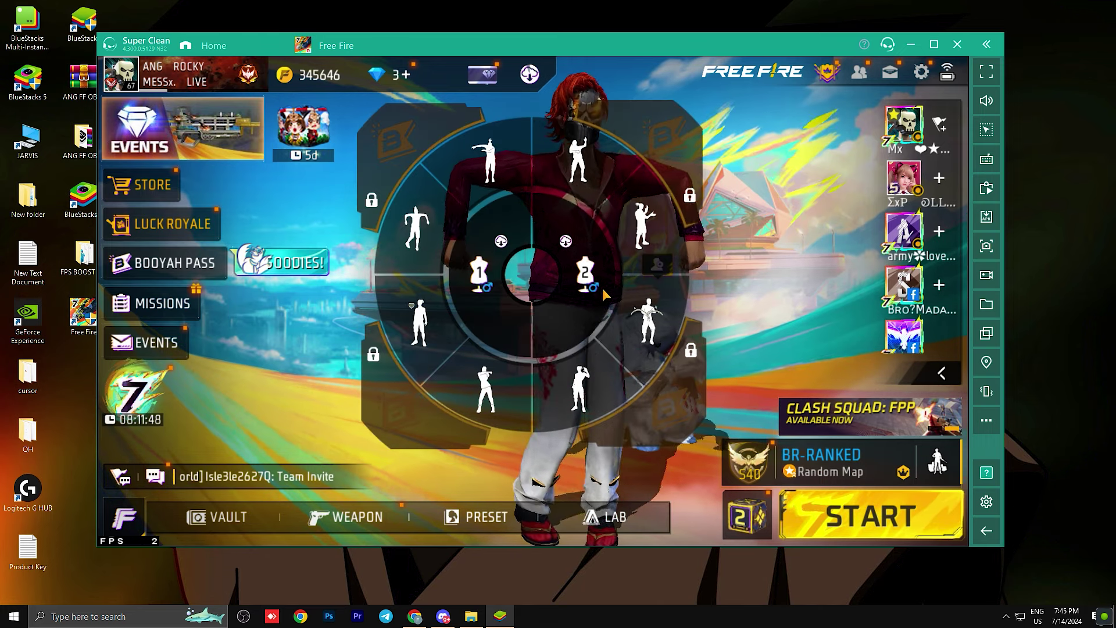
pyautogui.click(640, 320)
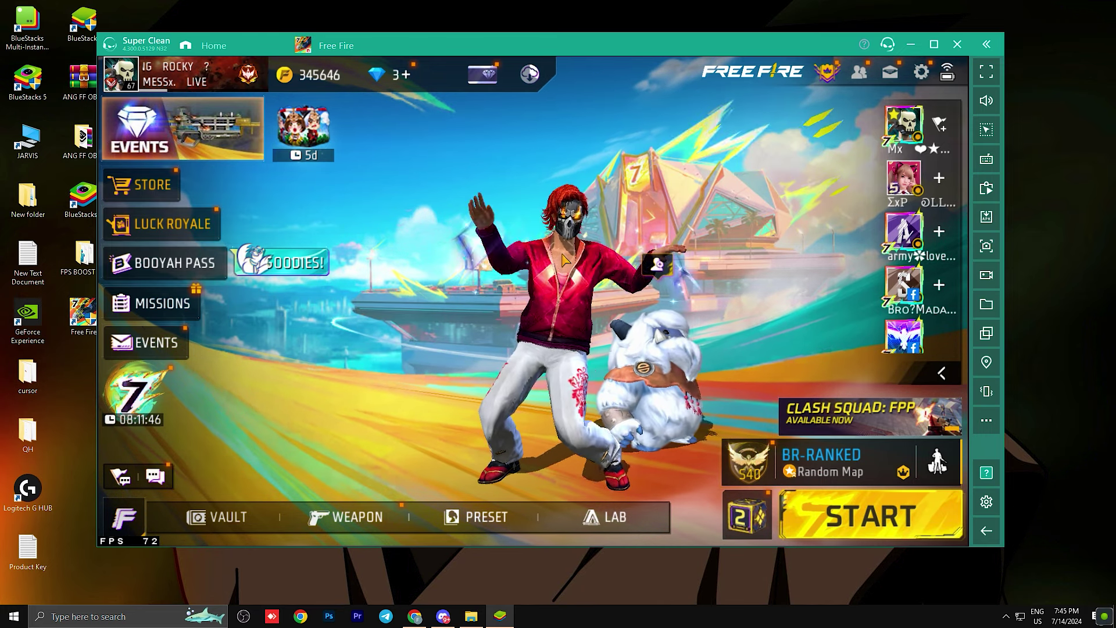
pyautogui.click(572, 269)
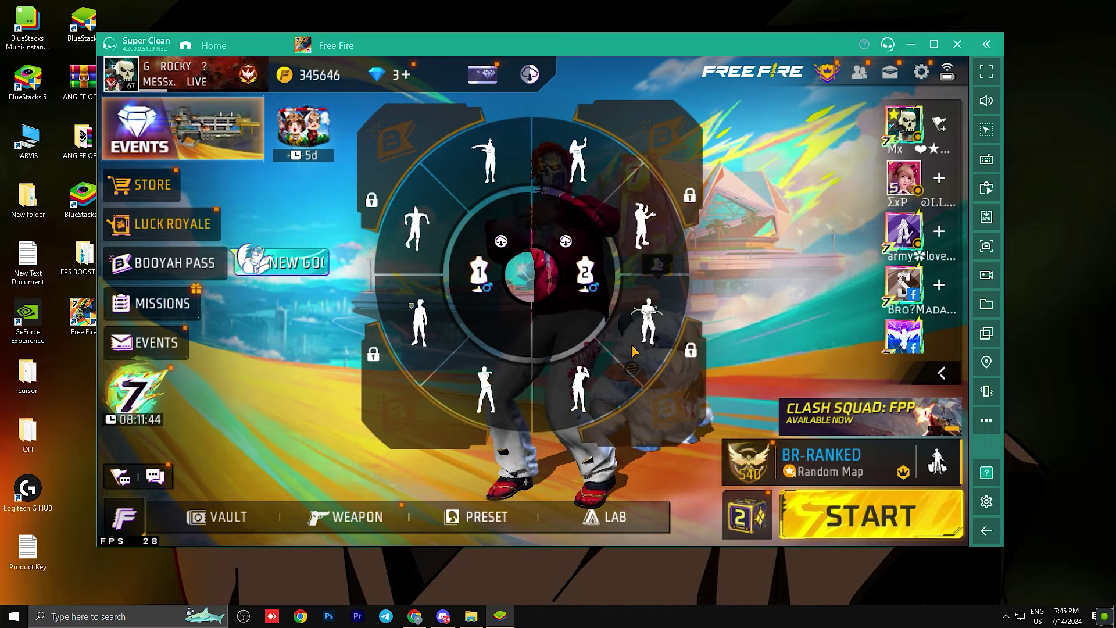
pyautogui.click(649, 326)
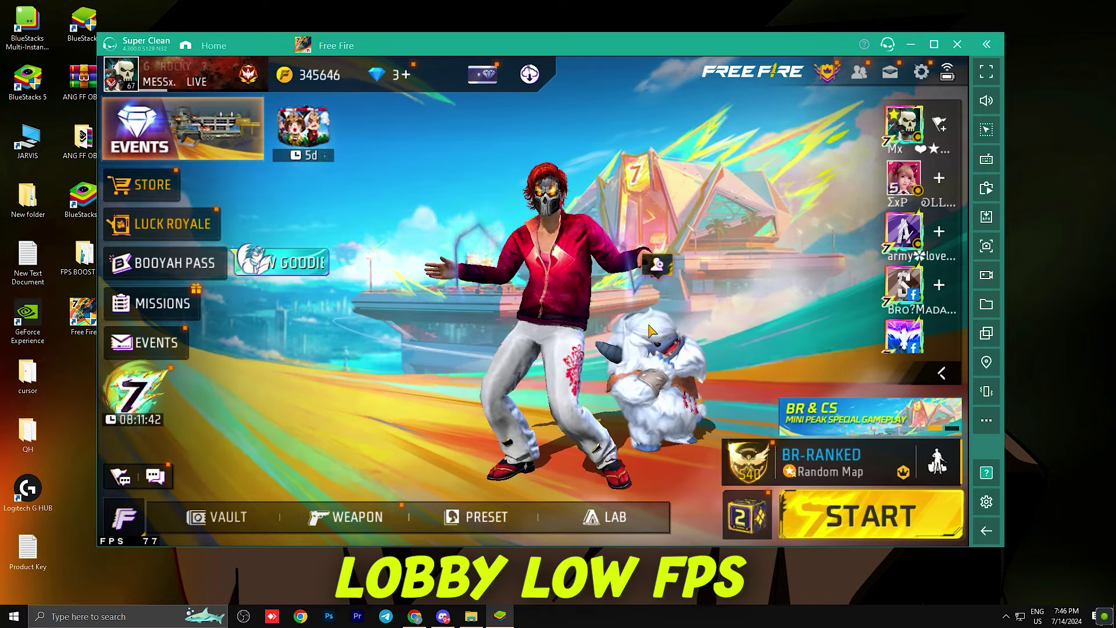
pyautogui.click(560, 286)
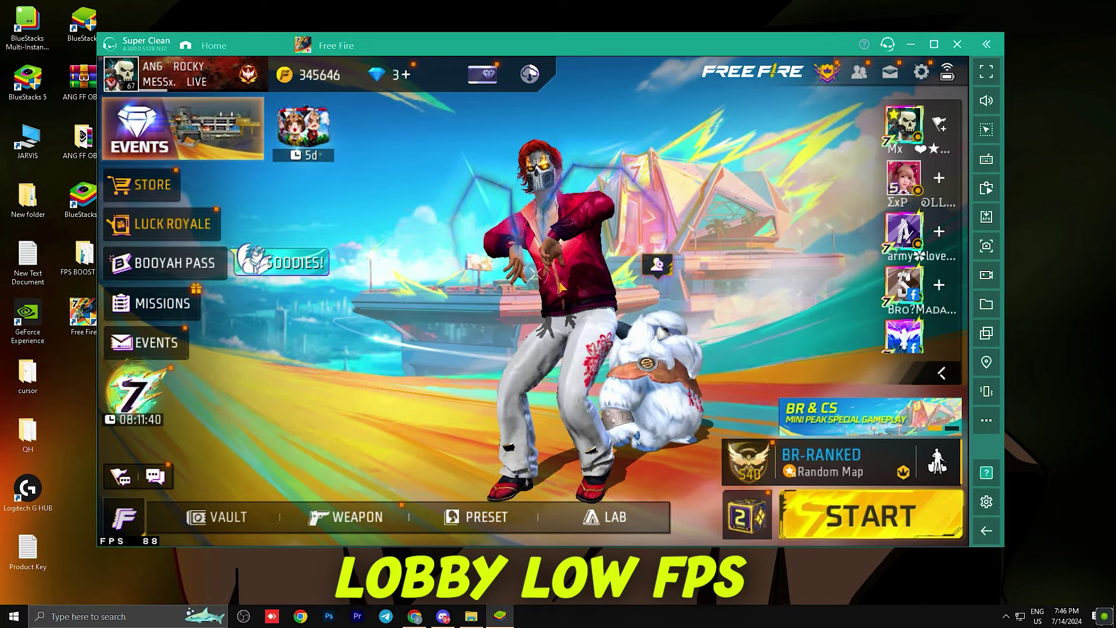
pyautogui.click(572, 324)
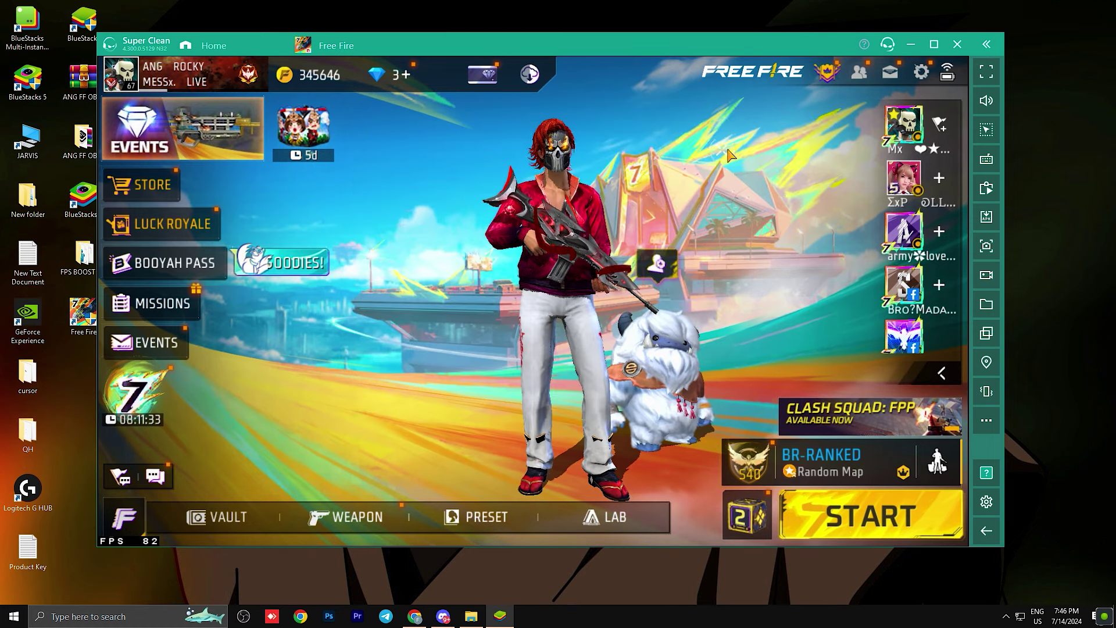
# View the available emulator skins and close the list without applying one
pyautogui.click(887, 44)
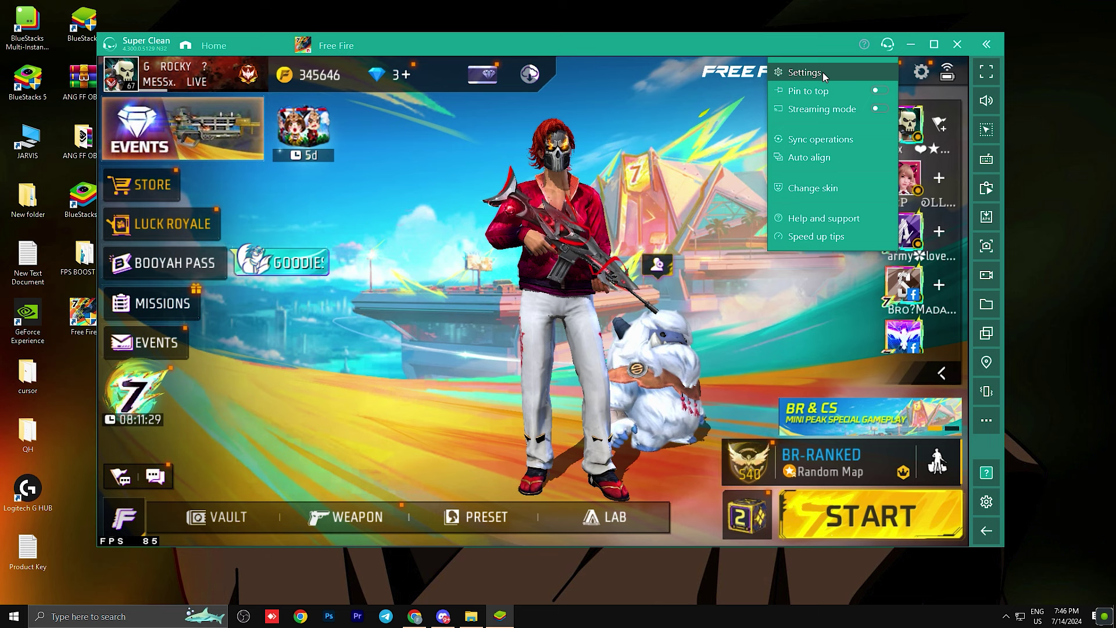
pyautogui.click(805, 72)
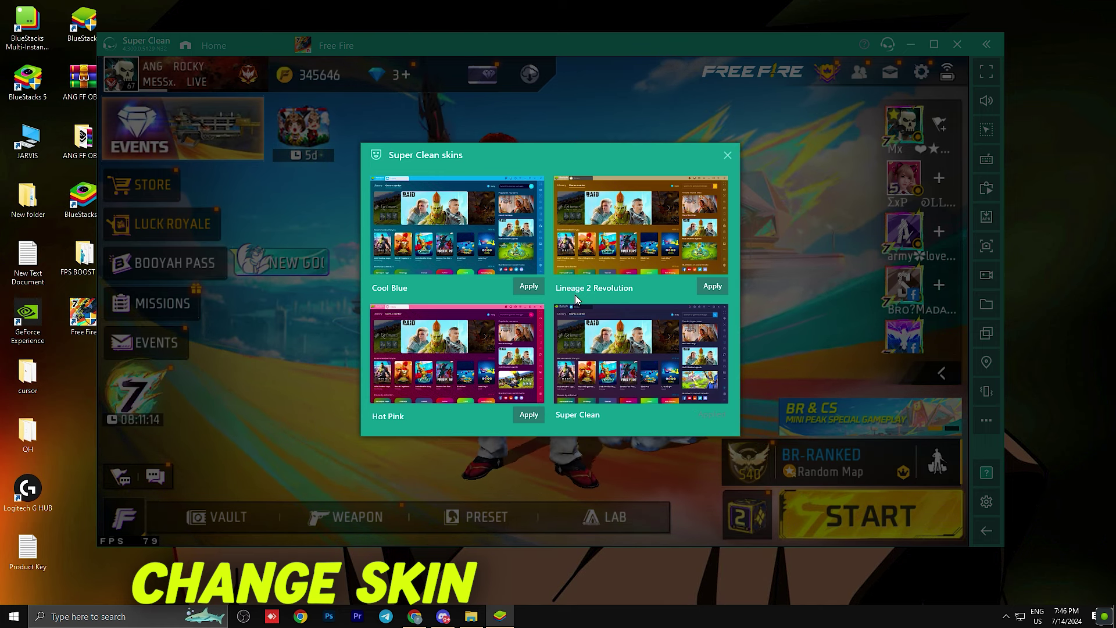
pyautogui.click(728, 155)
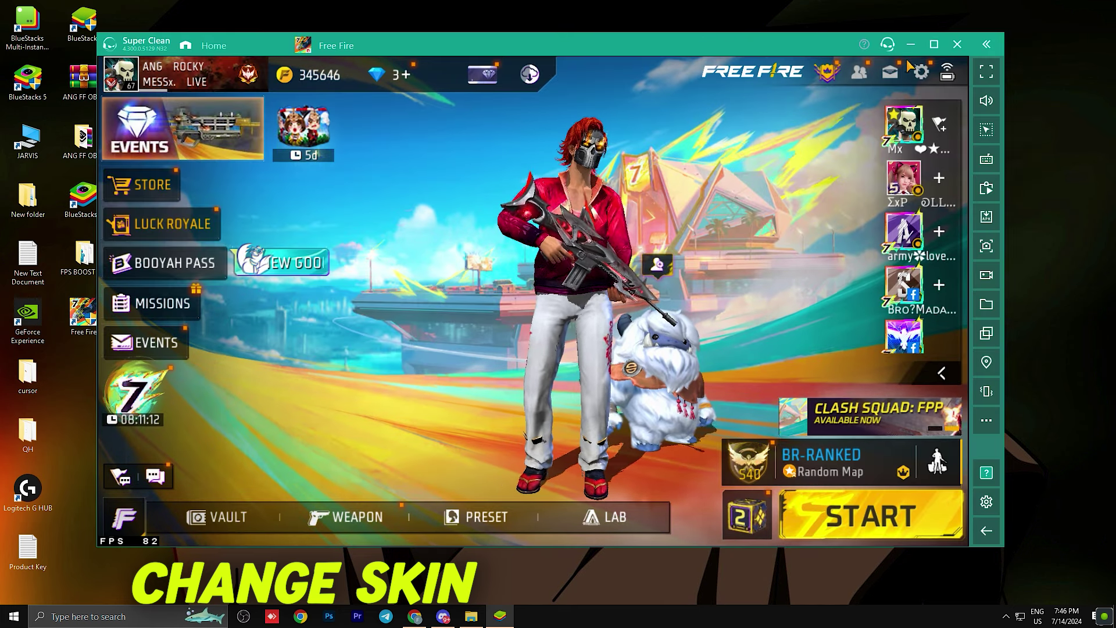
pyautogui.click(888, 45)
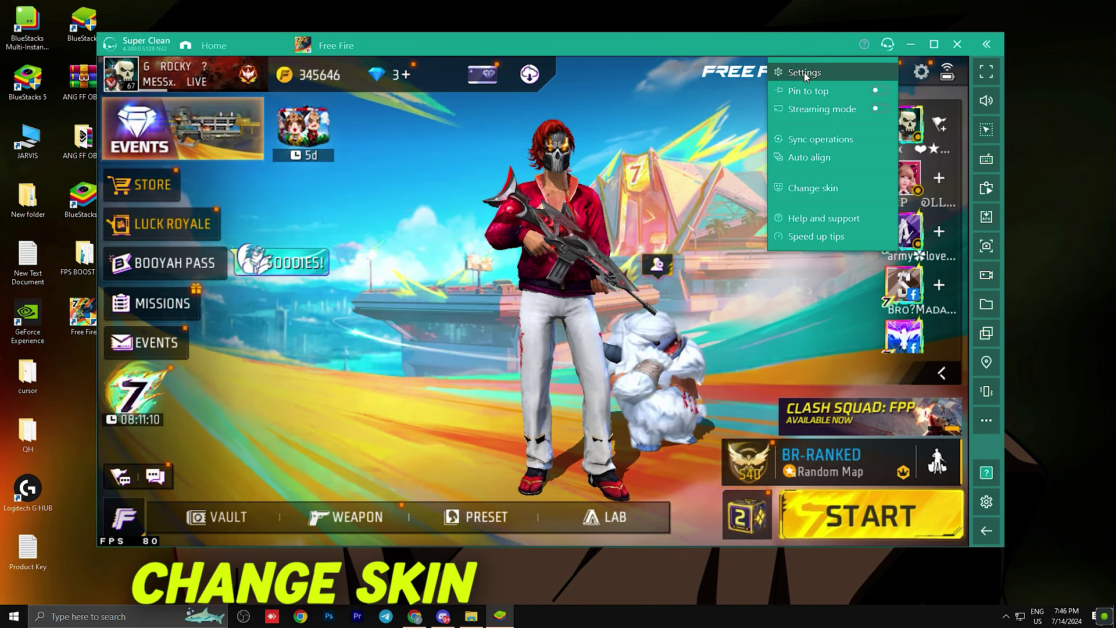
pyautogui.click(661, 170)
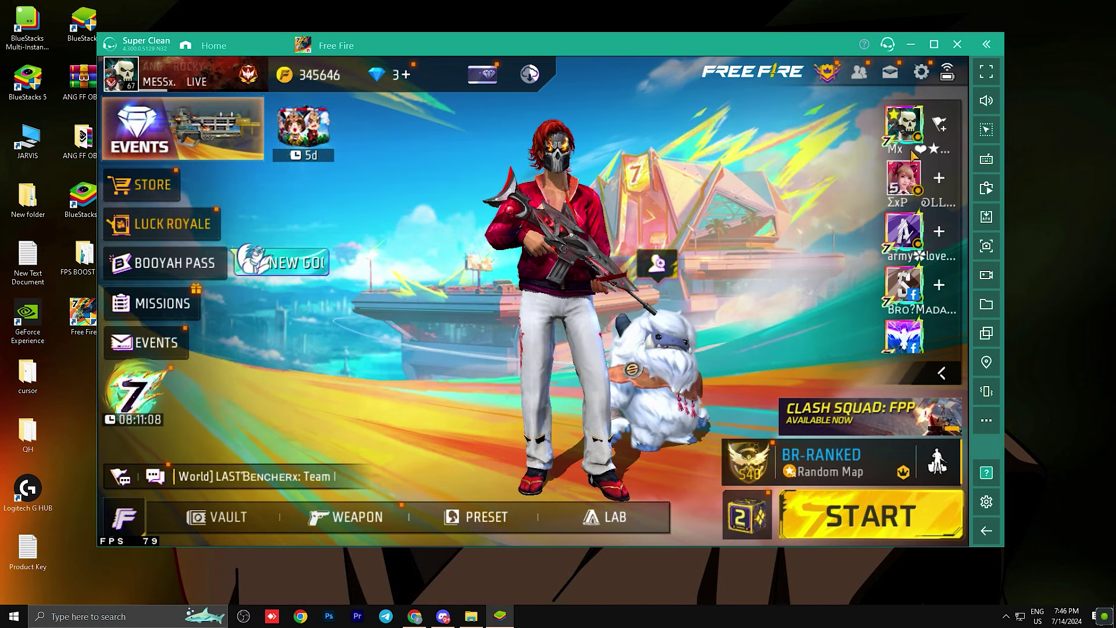
# Open the emulator's display settings, compare the DPI options, and set the DPI to 240
pyautogui.click(888, 45)
pyautogui.click(796, 73)
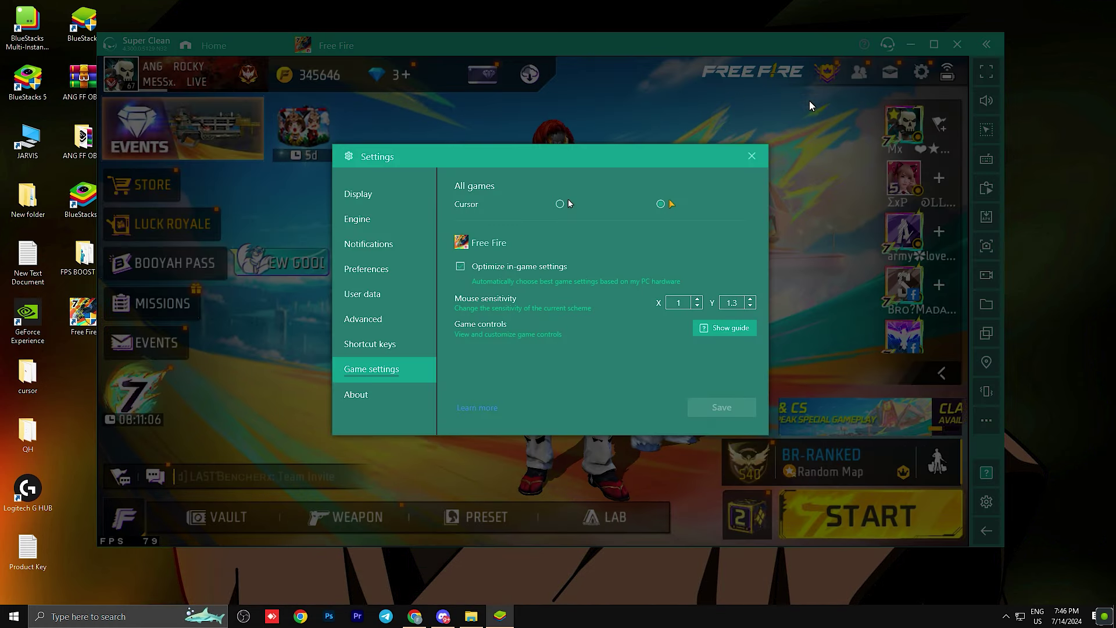
pyautogui.click(367, 192)
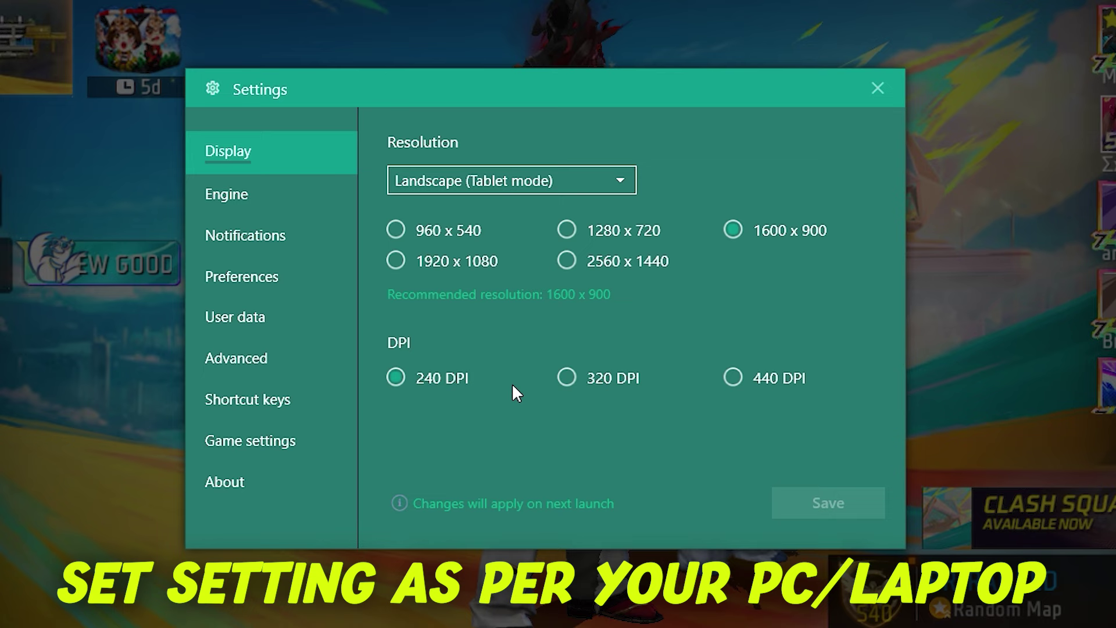
pyautogui.click(567, 378)
pyautogui.click(745, 375)
pyautogui.click(403, 377)
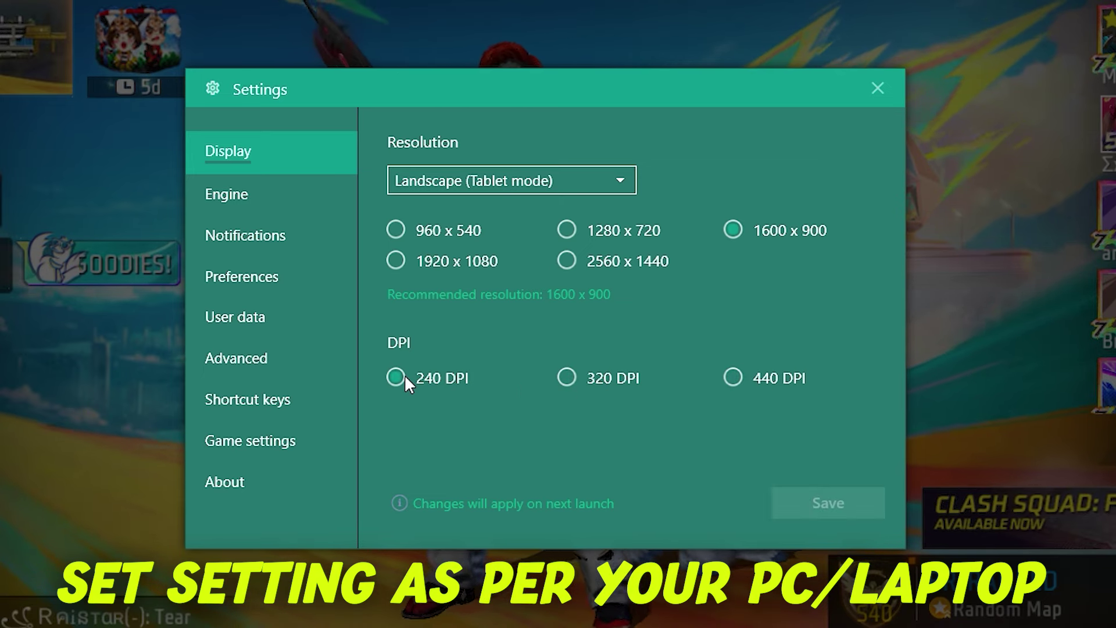
# Enable the preference for dedicated computer graphics (NVIDIA only) in the engine settings
pyautogui.click(257, 197)
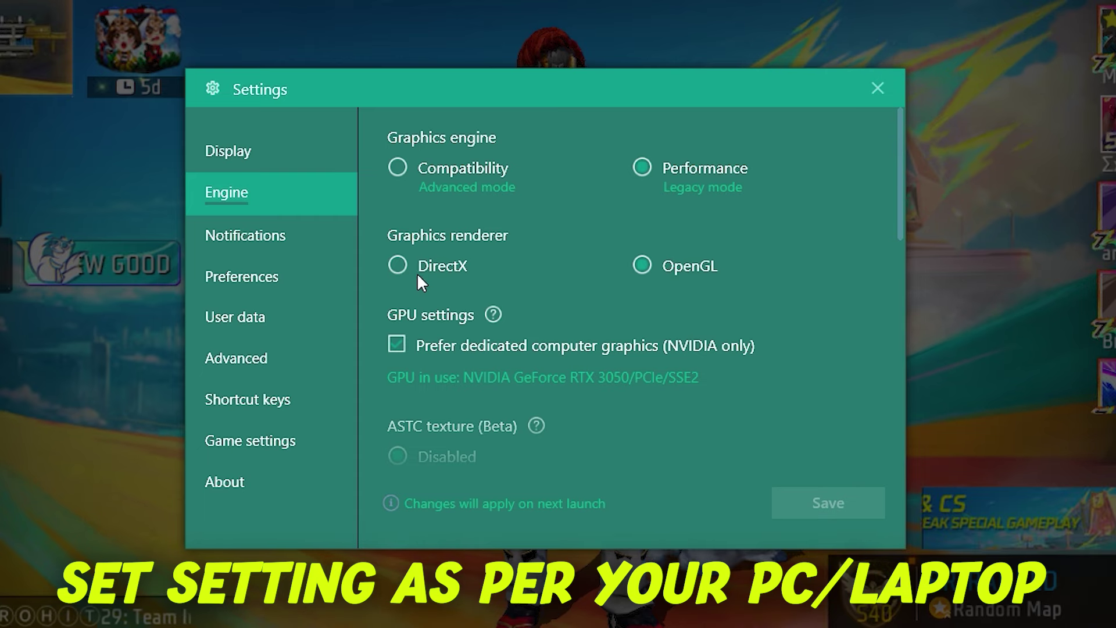
pyautogui.click(400, 345)
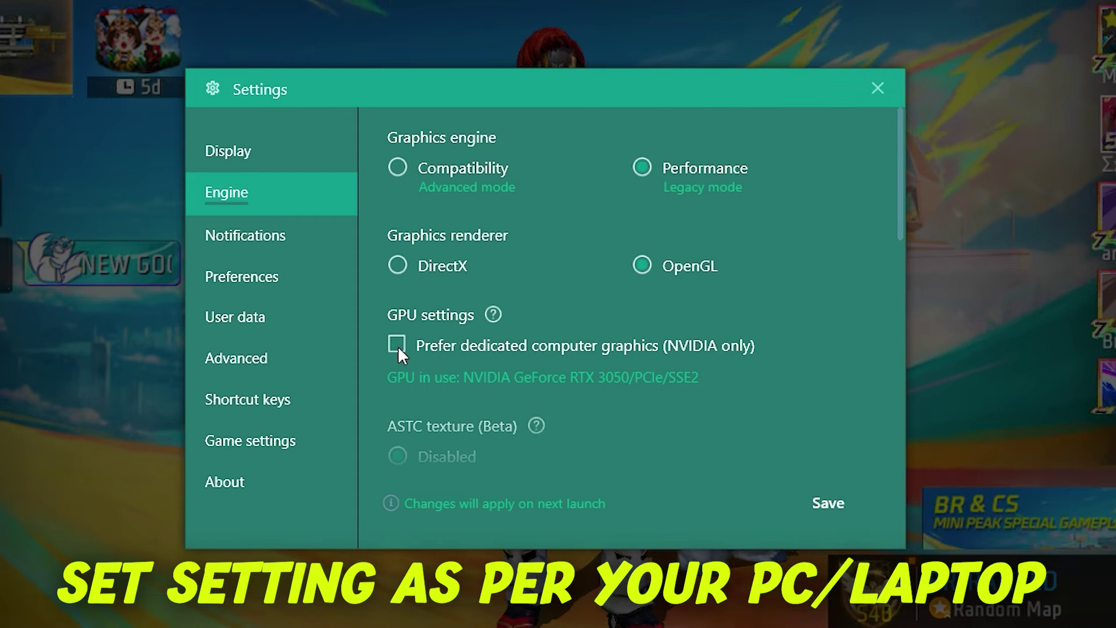
pyautogui.click(399, 345)
# Try hardware decoding for the ASTC texture and set the option back to Disabled
pyautogui.scroll(-3, 726, 367)
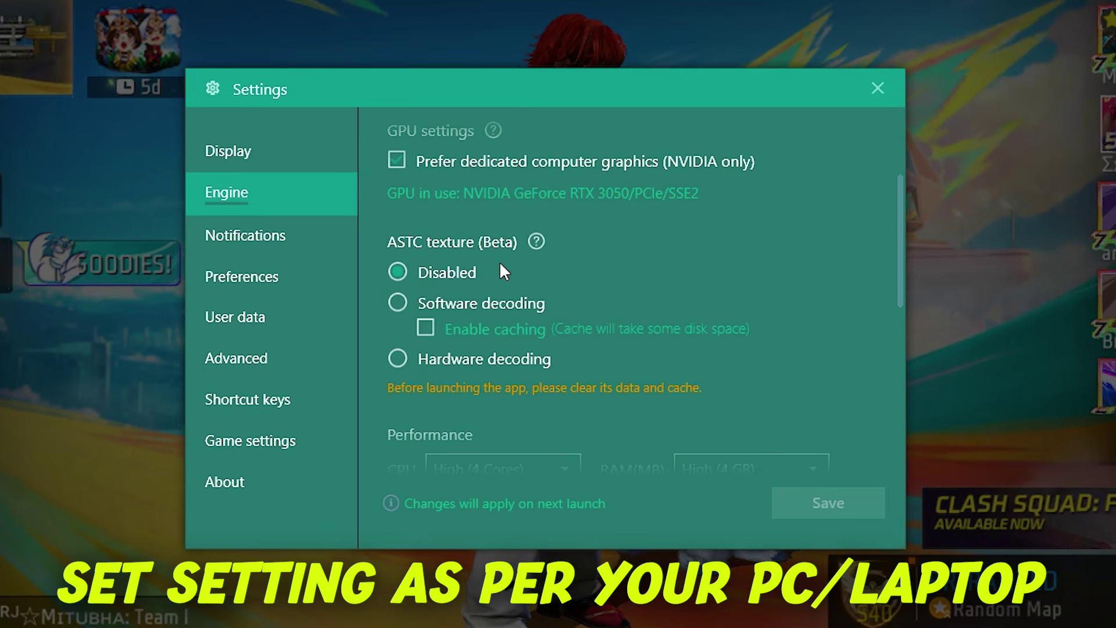
pyautogui.scroll(-4, 500, 268)
pyautogui.scroll(4, 506, 268)
pyautogui.scroll(-1, 494, 267)
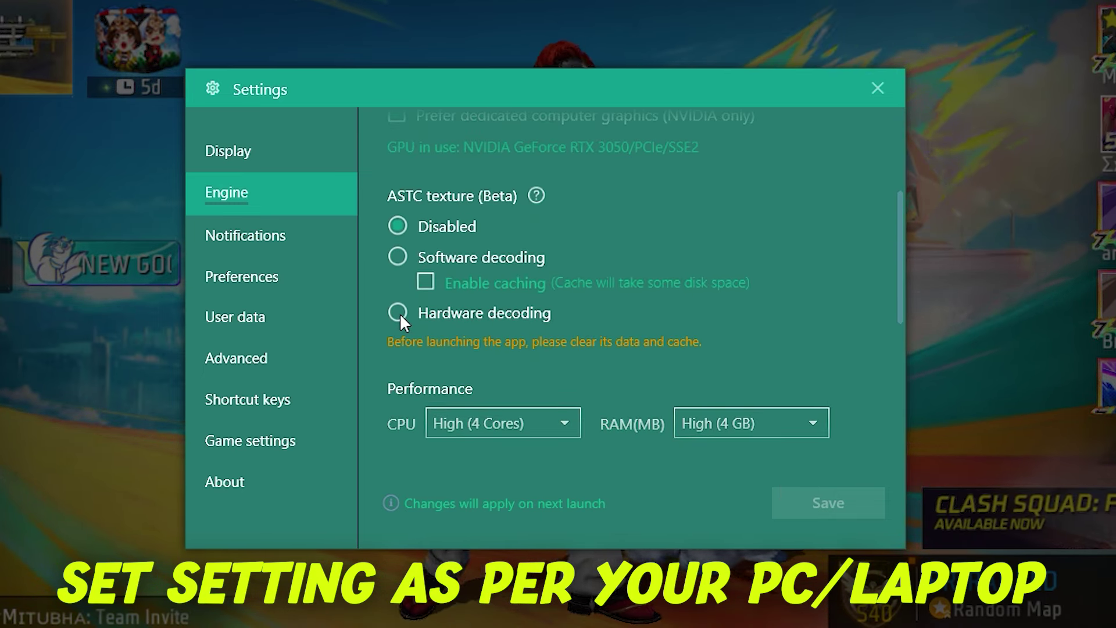
pyautogui.click(400, 313)
pyautogui.click(398, 226)
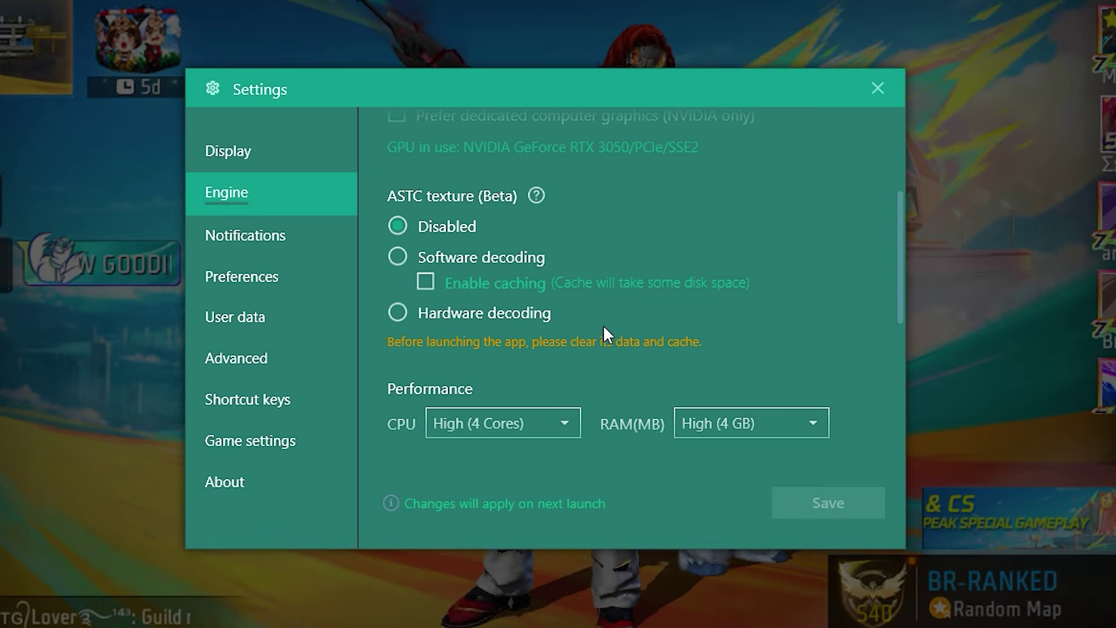
# Review the CPU core and RAM allocation options in the engine's performance settings without changing them
pyautogui.scroll(-3, 602, 329)
pyautogui.click(530, 240)
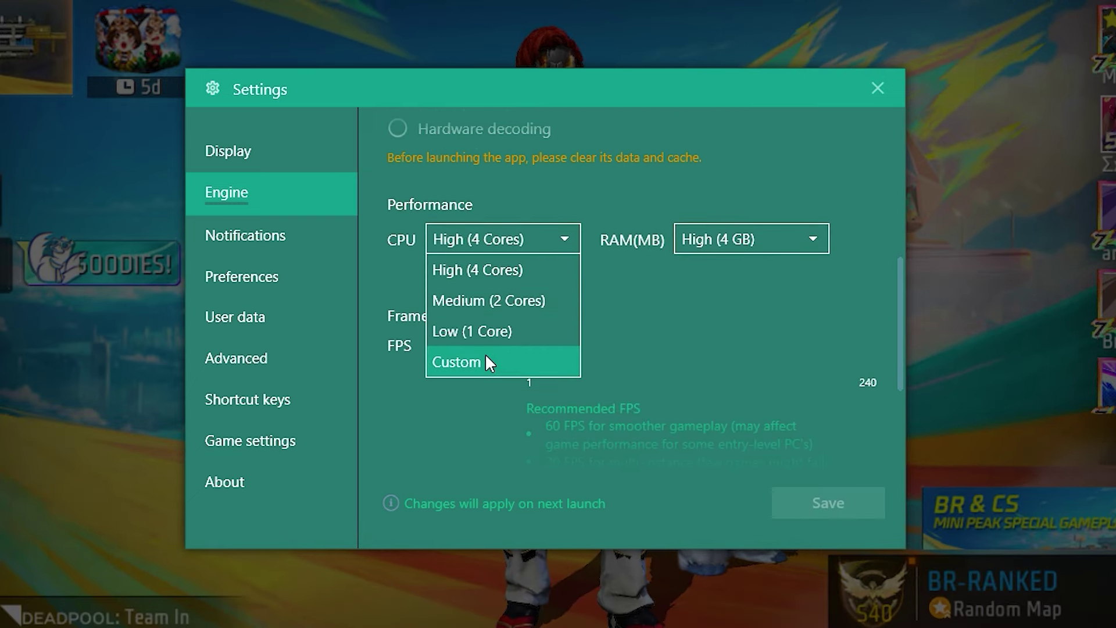
pyautogui.click(518, 239)
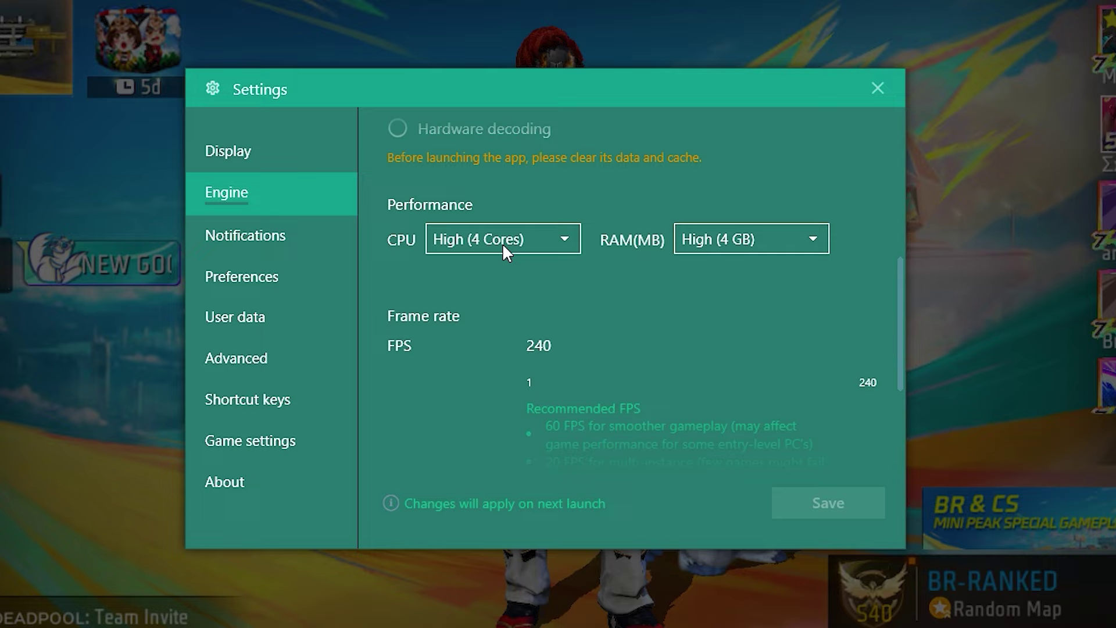
pyautogui.click(763, 232)
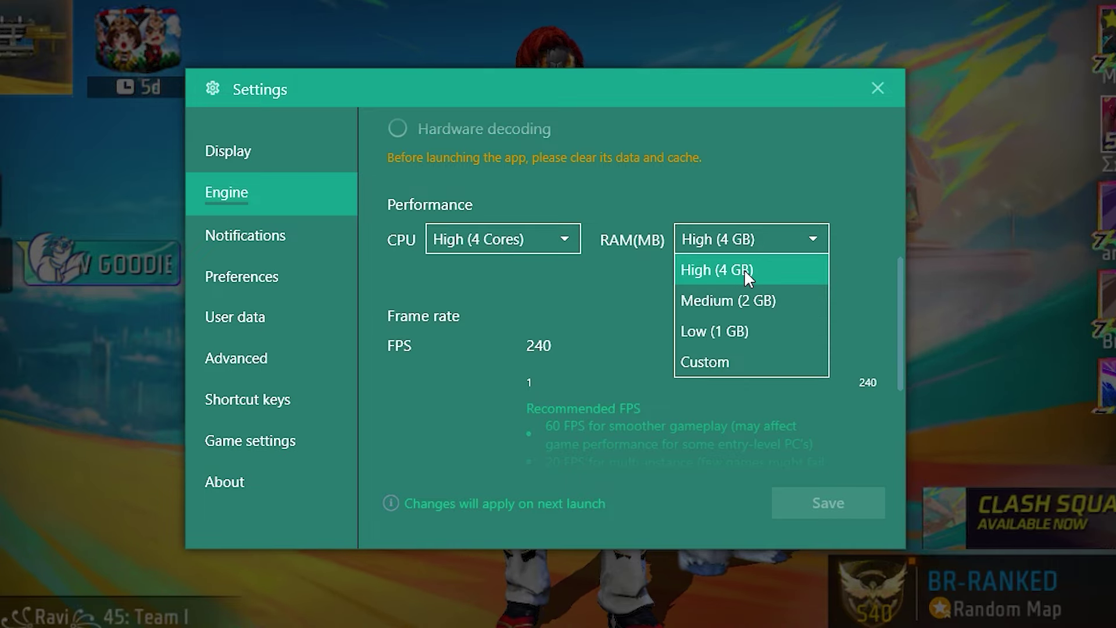
pyautogui.click(757, 231)
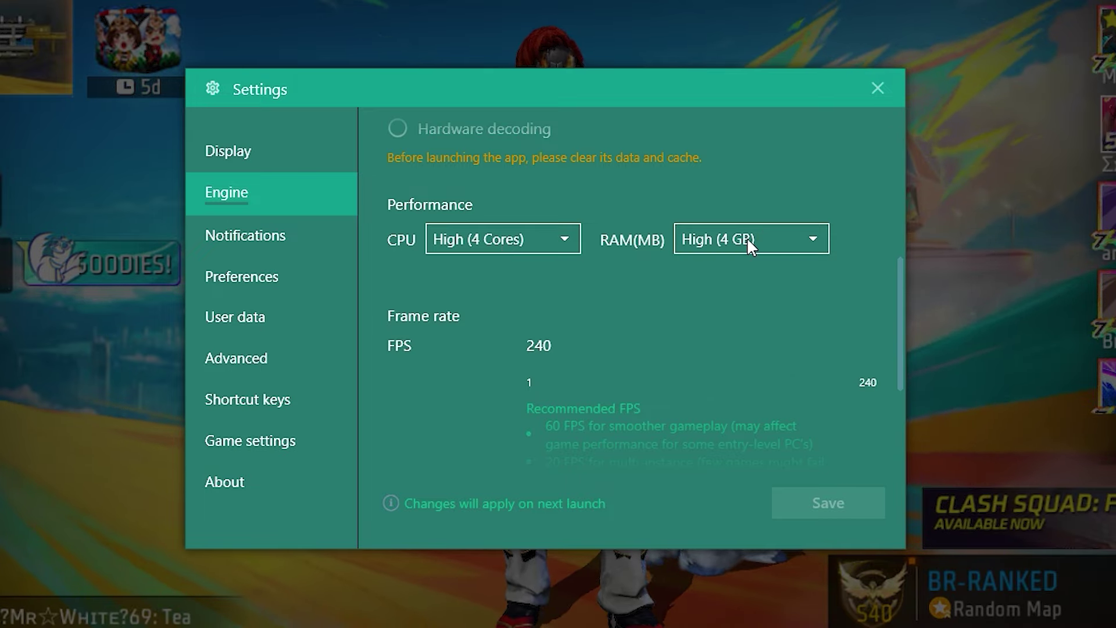
# Enable high frame rates and the FPS display during gameplay, and set the frame rate to 240 FPS
pyautogui.scroll(-3, 578, 306)
pyautogui.scroll(1, 585, 304)
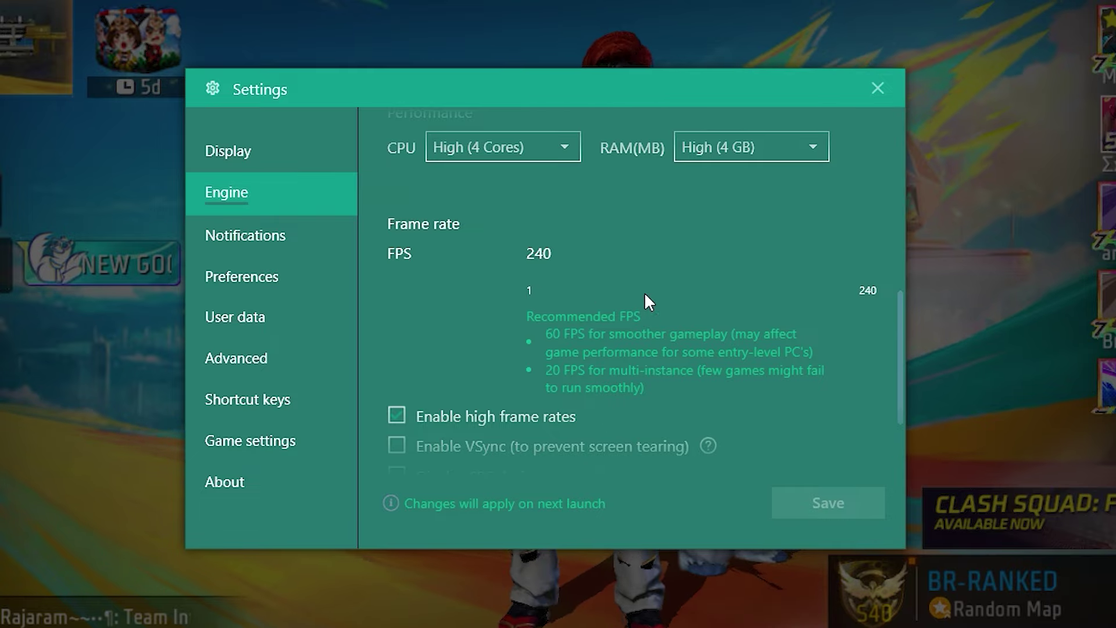
pyautogui.scroll(-2, 523, 326)
pyautogui.click(397, 323)
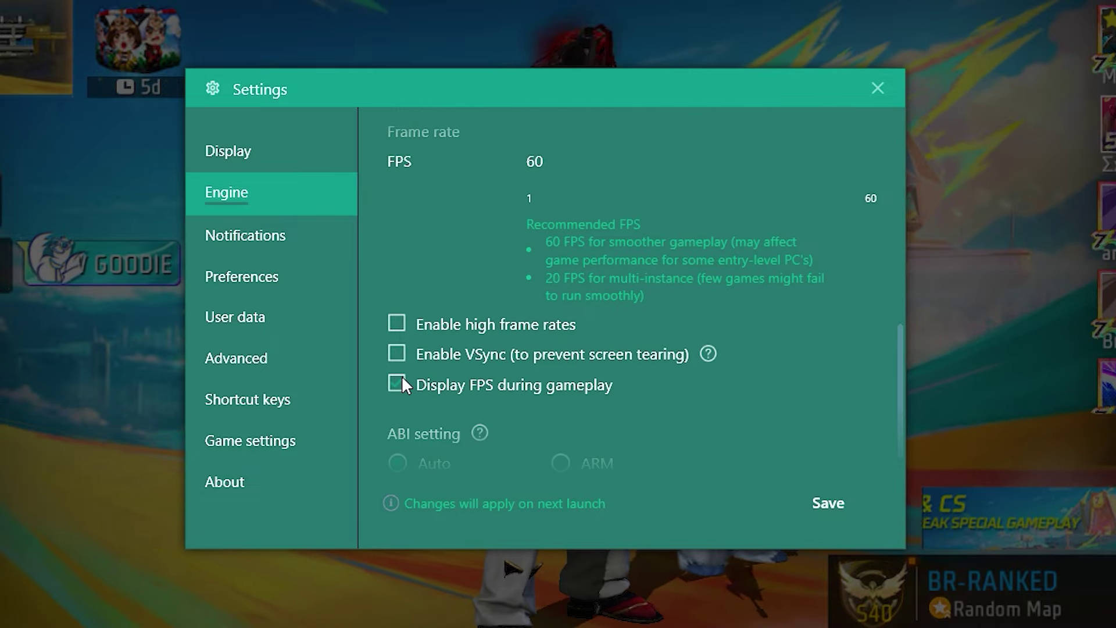
pyautogui.click(403, 377)
pyautogui.scroll(2, 573, 264)
pyautogui.scroll(-2, 599, 323)
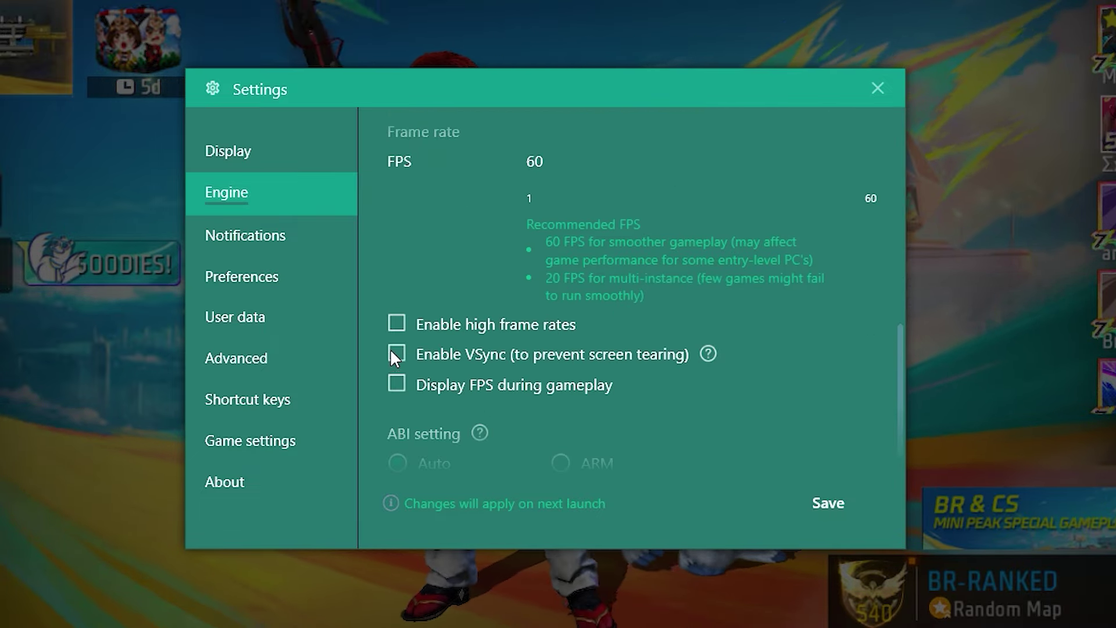
pyautogui.click(398, 323)
pyautogui.click(398, 383)
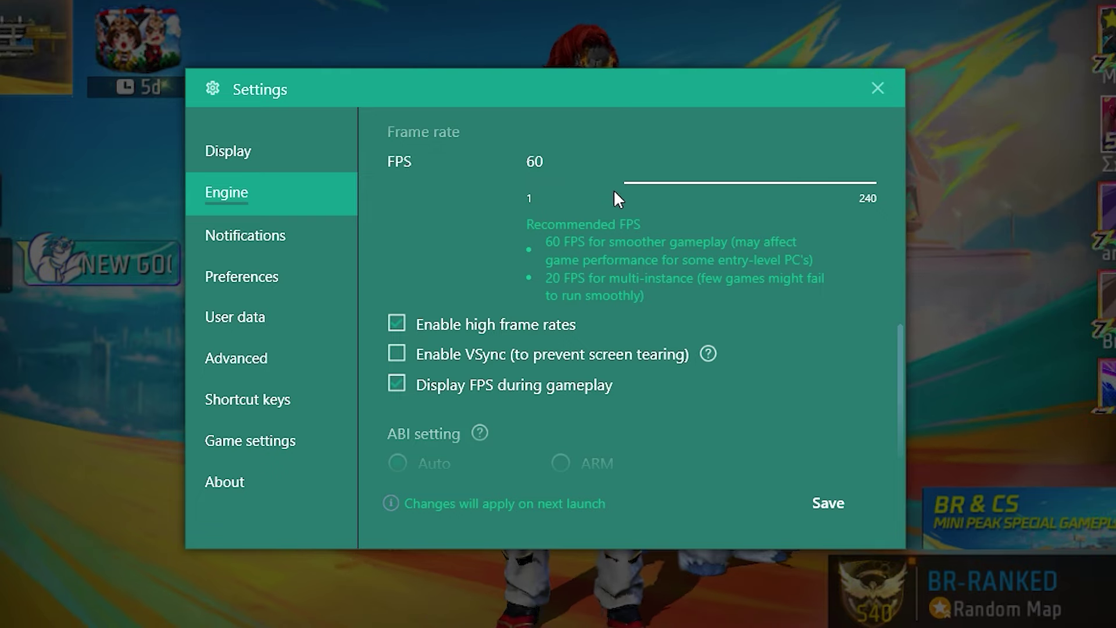
pyautogui.moveTo(624, 183); pyautogui.dragTo(895, 190)
pyautogui.scroll(-1, 802, 433)
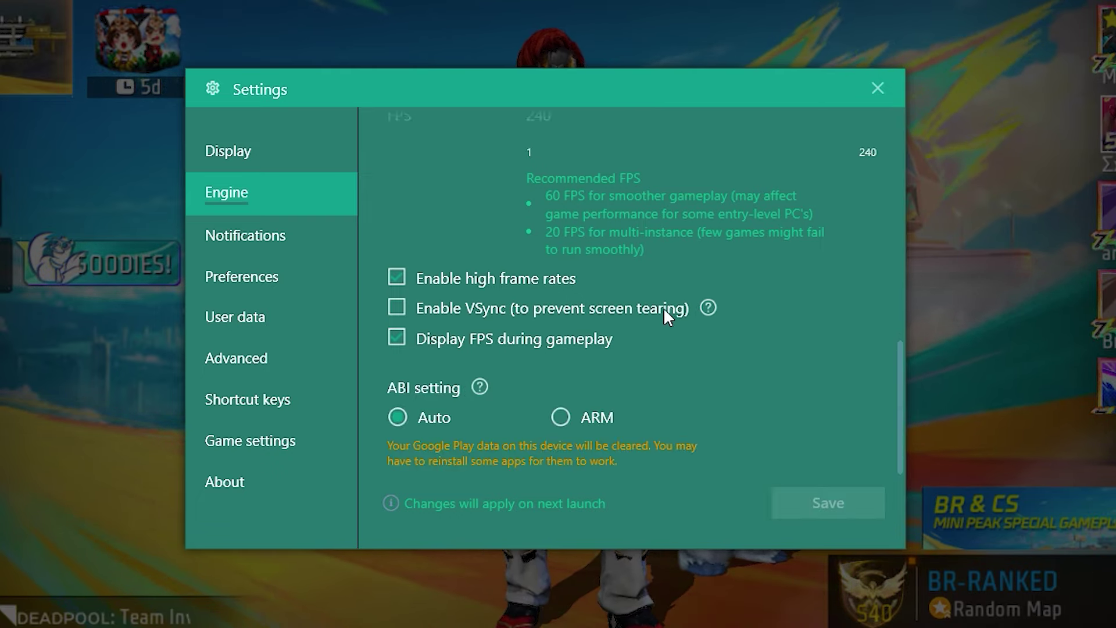
# Look through the notification, preference and user data settings
pyautogui.click(243, 234)
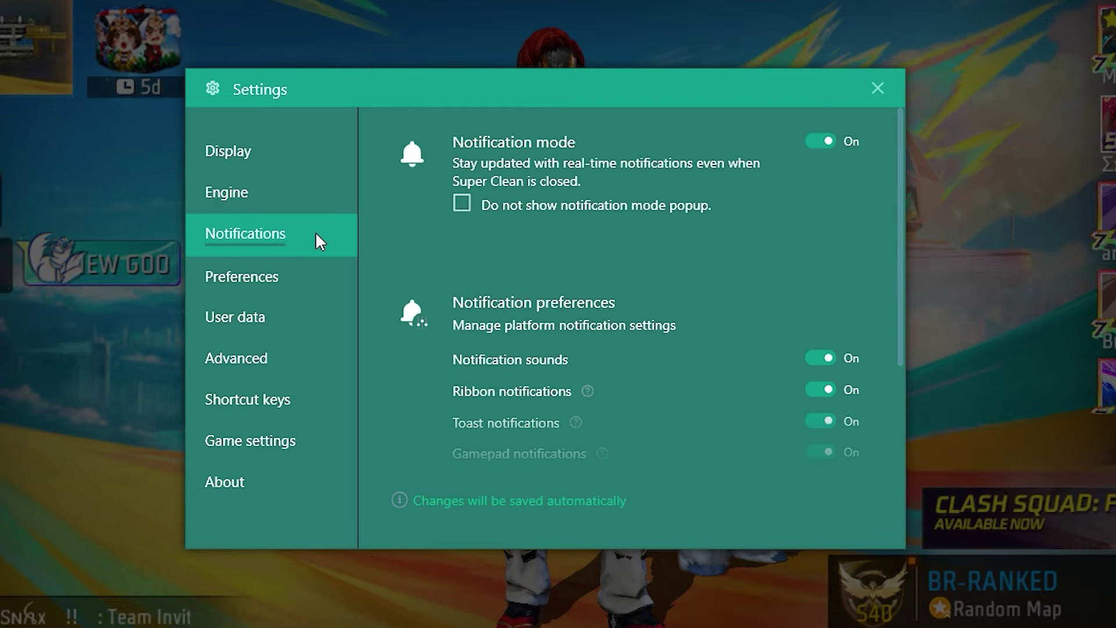
pyautogui.click(245, 277)
pyautogui.scroll(-12, 619, 261)
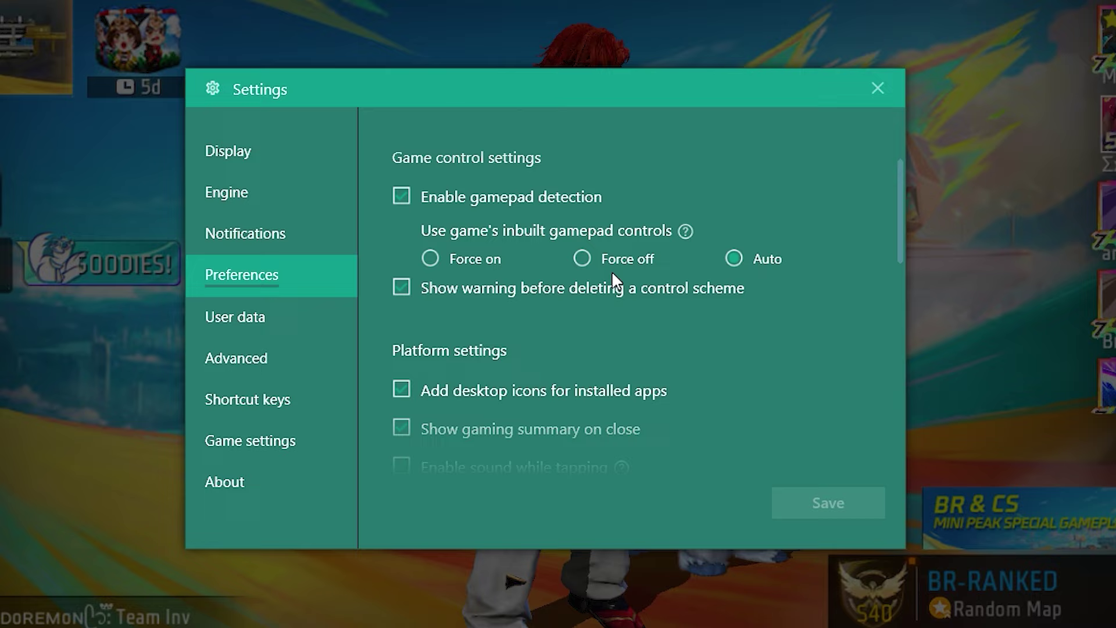
pyautogui.click(263, 318)
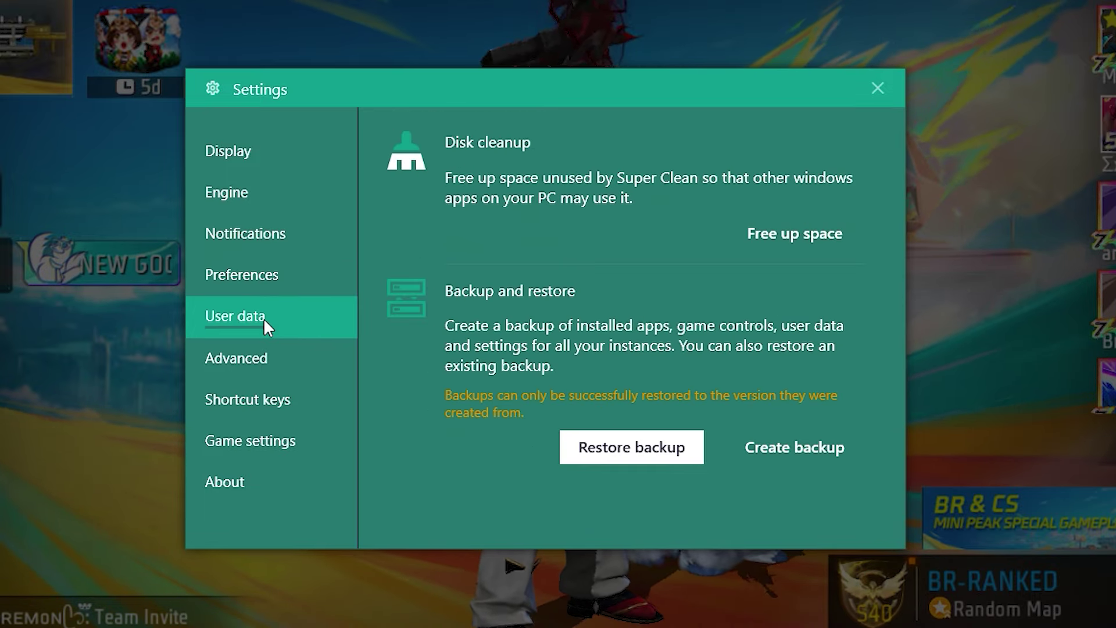
# Go through the predefined device profiles in the advanced settings and select Asus ROG 2
pyautogui.click(256, 356)
pyautogui.click(615, 303)
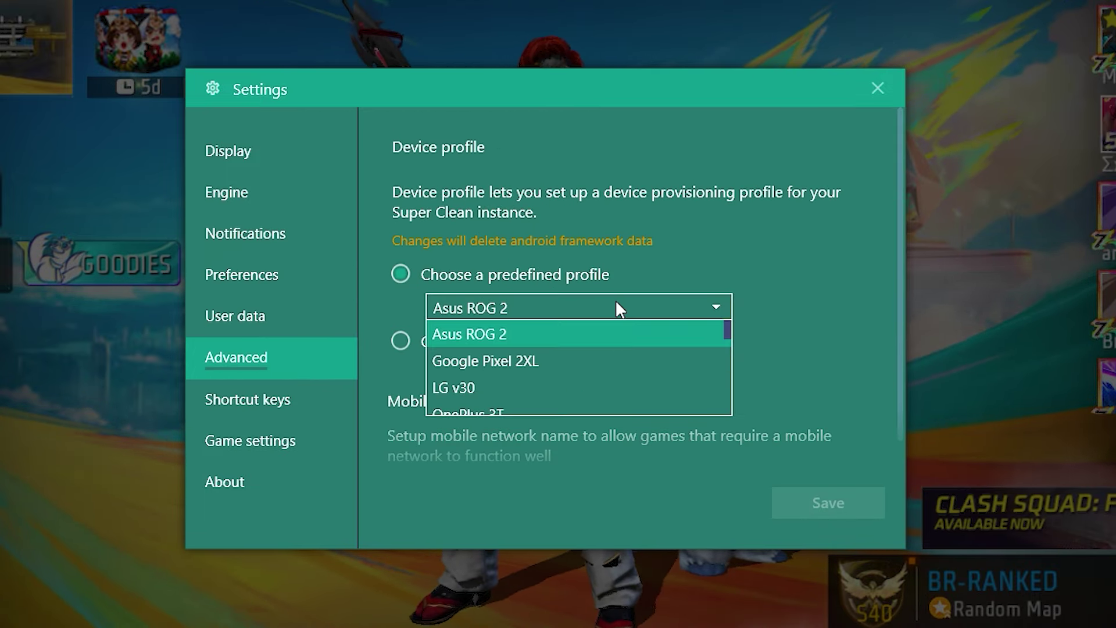
pyautogui.scroll(-1, 532, 351)
pyautogui.scroll(1, 521, 353)
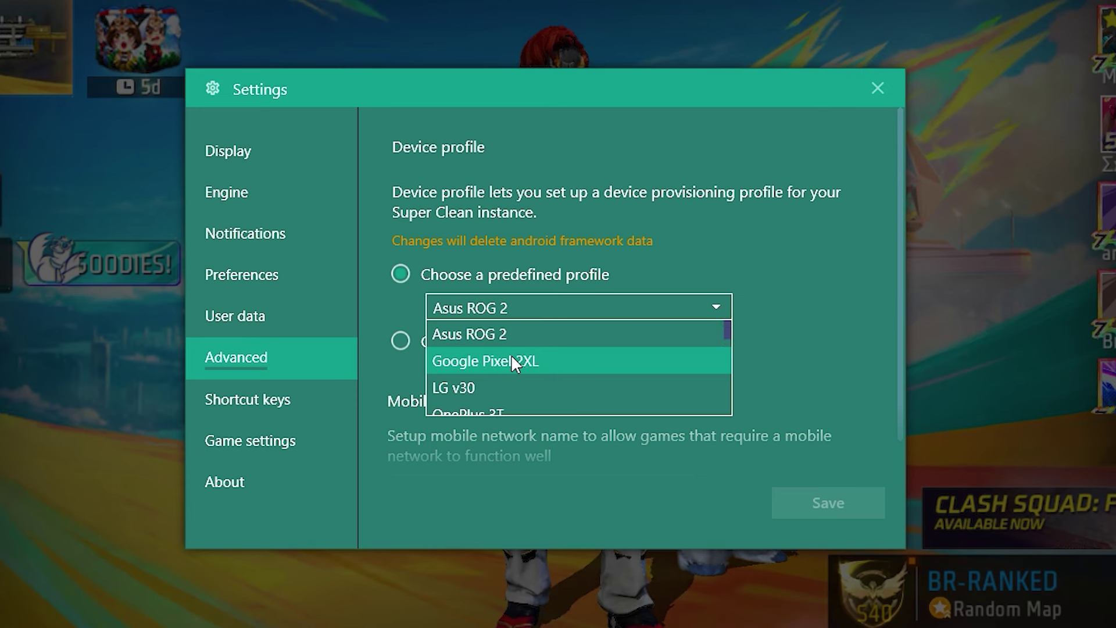
pyautogui.click(509, 330)
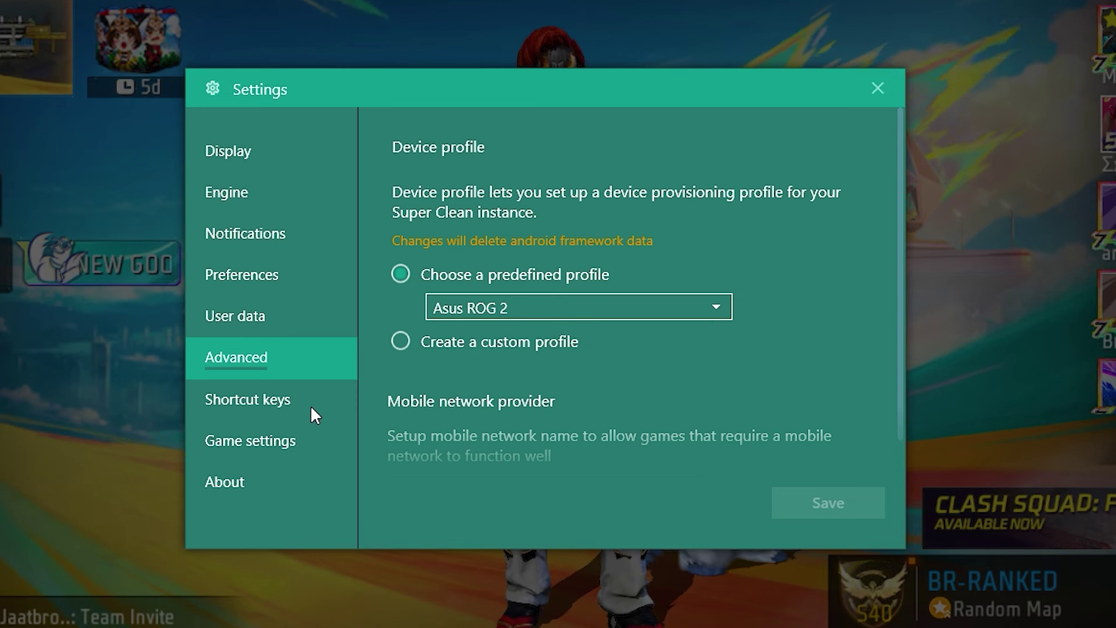
# Look through the game settings and the About information, and close the settings window
pyautogui.scroll(-1, 569, 372)
pyautogui.click(250, 440)
pyautogui.click(225, 478)
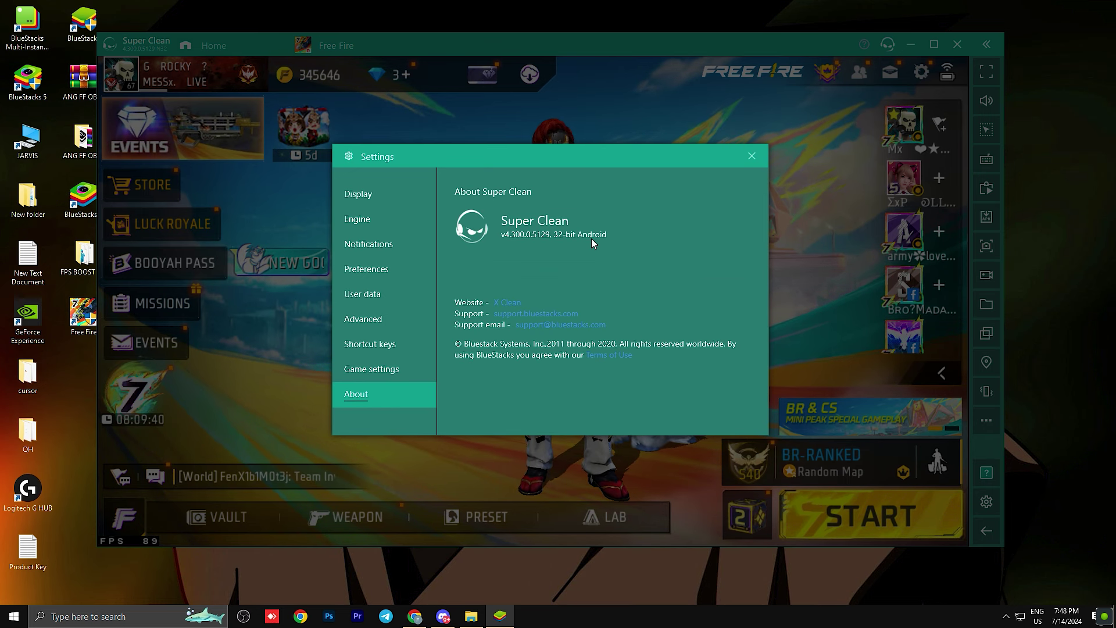
pyautogui.click(752, 155)
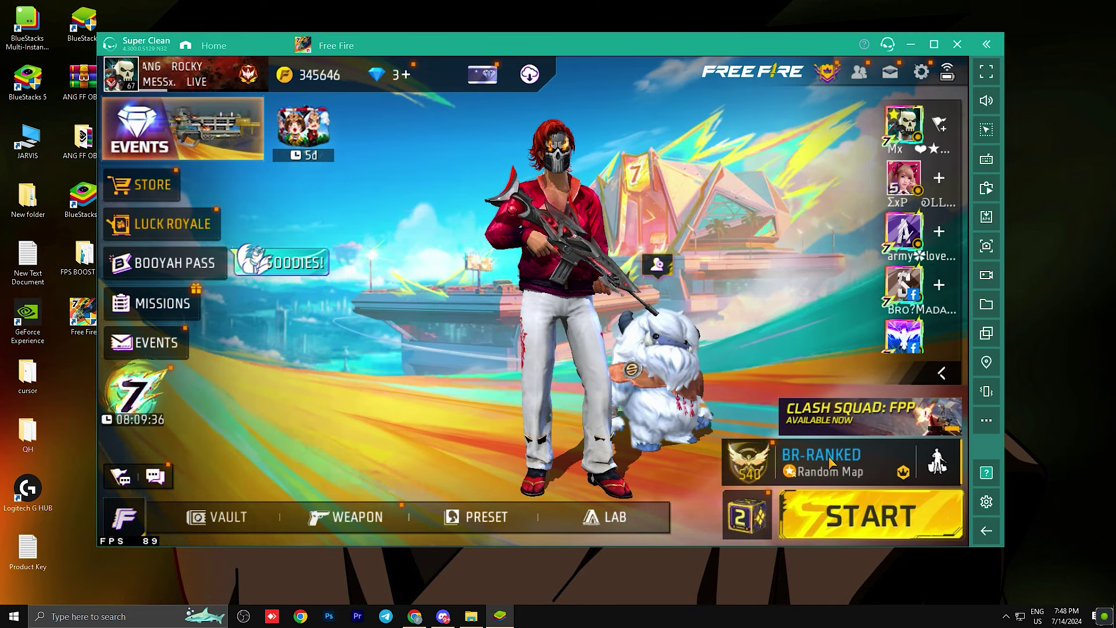
# Switch the Free Fire game mode from BR-Ranked to Training, start matching, and maximize the emulator window
pyautogui.click(737, 472)
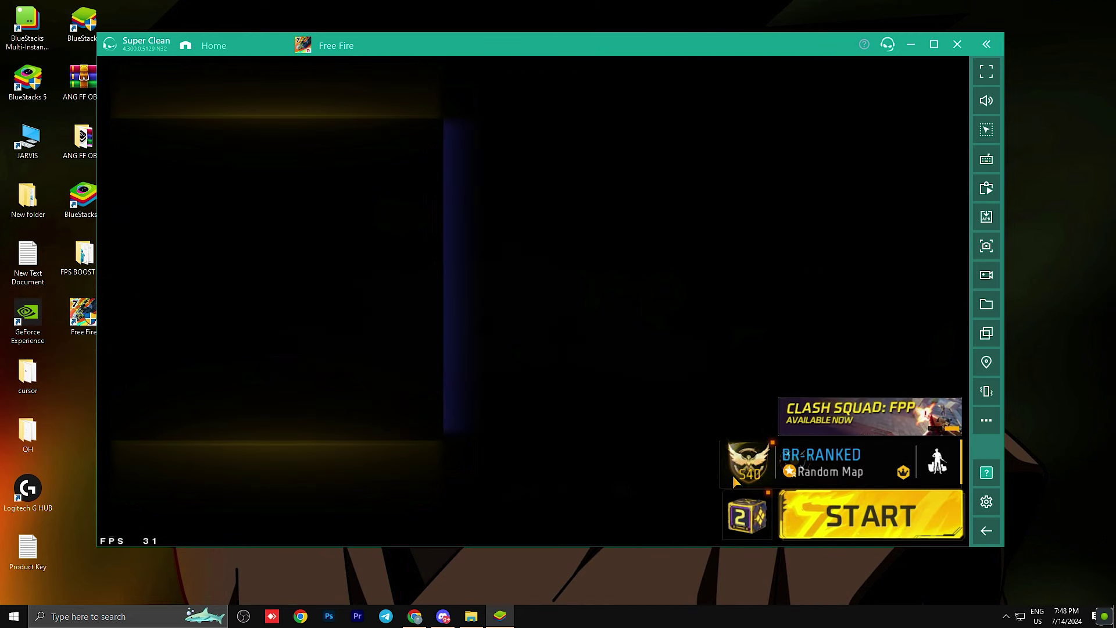
pyautogui.click(774, 491)
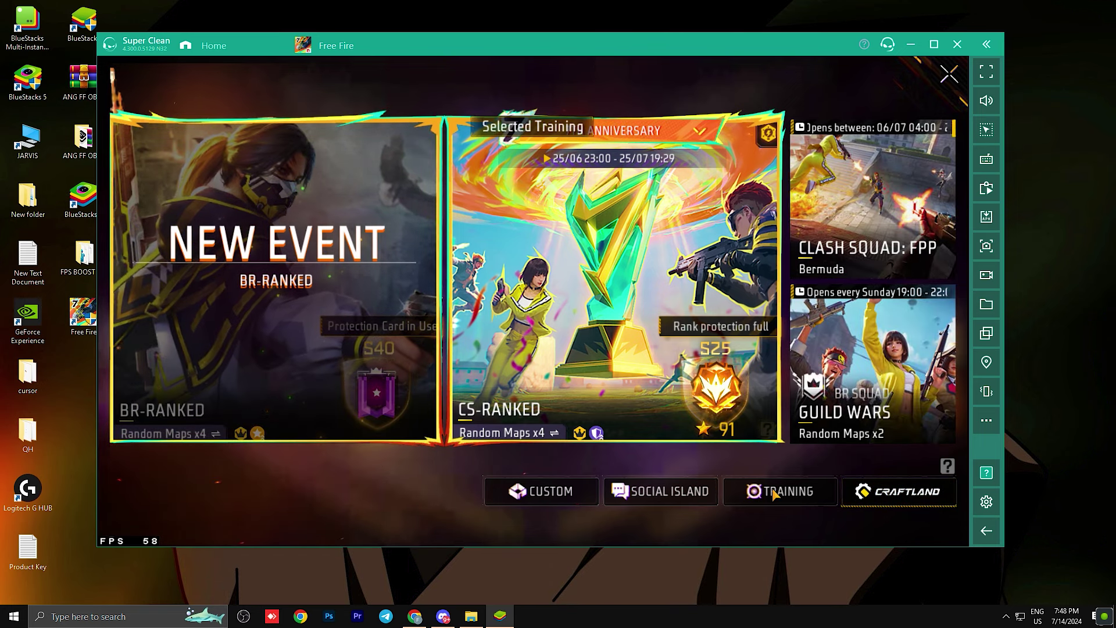
pyautogui.click(737, 488)
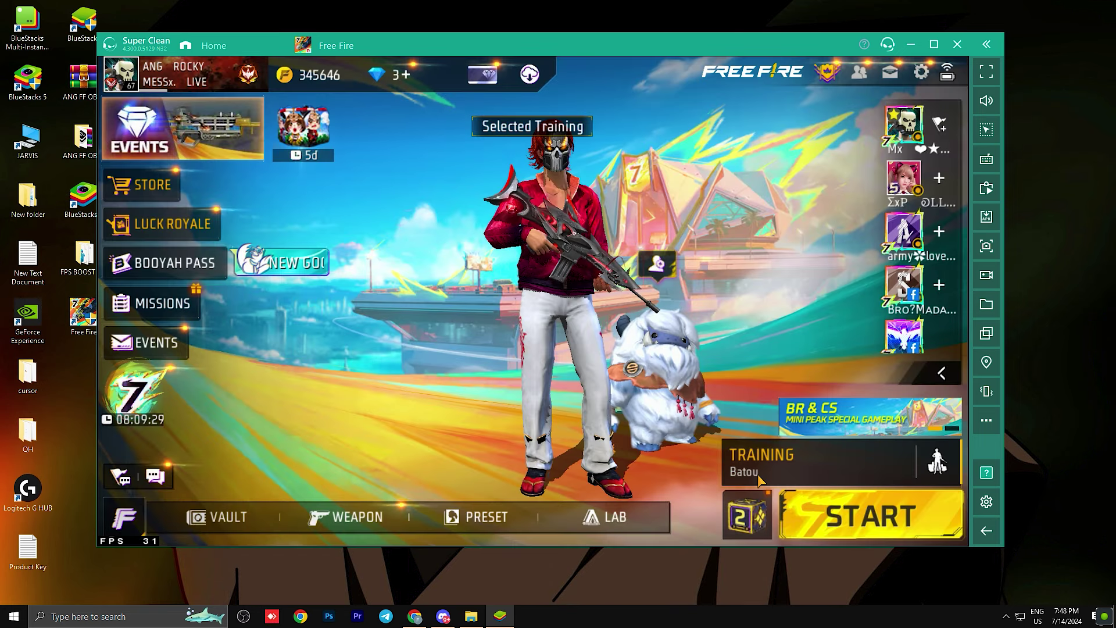
pyautogui.click(843, 523)
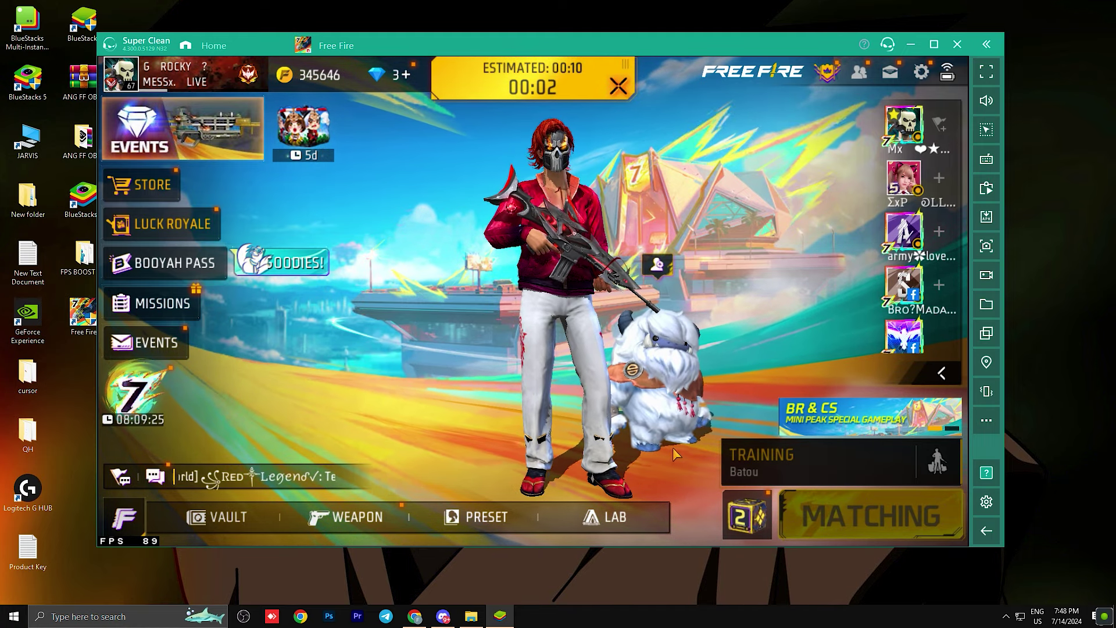
pyautogui.click(934, 45)
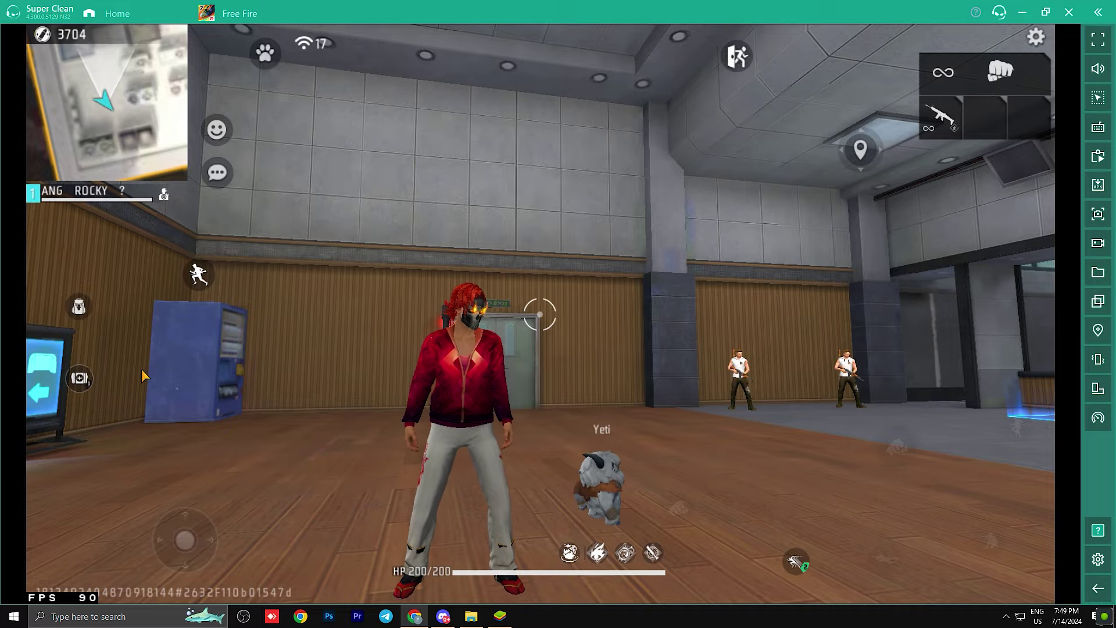
# Obtain the Desert Eagle from the training area's weapons list and close the list
pyautogui.press('space')
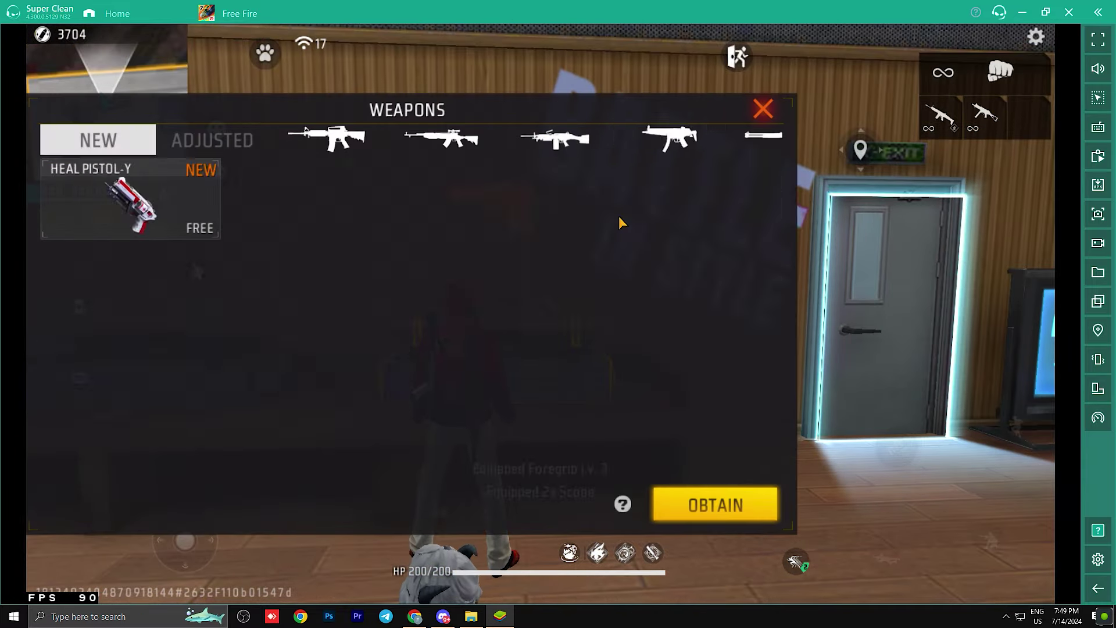
pyautogui.click(670, 139)
pyautogui.click(620, 223)
pyautogui.click(715, 505)
pyautogui.click(125, 195)
pyautogui.click(715, 505)
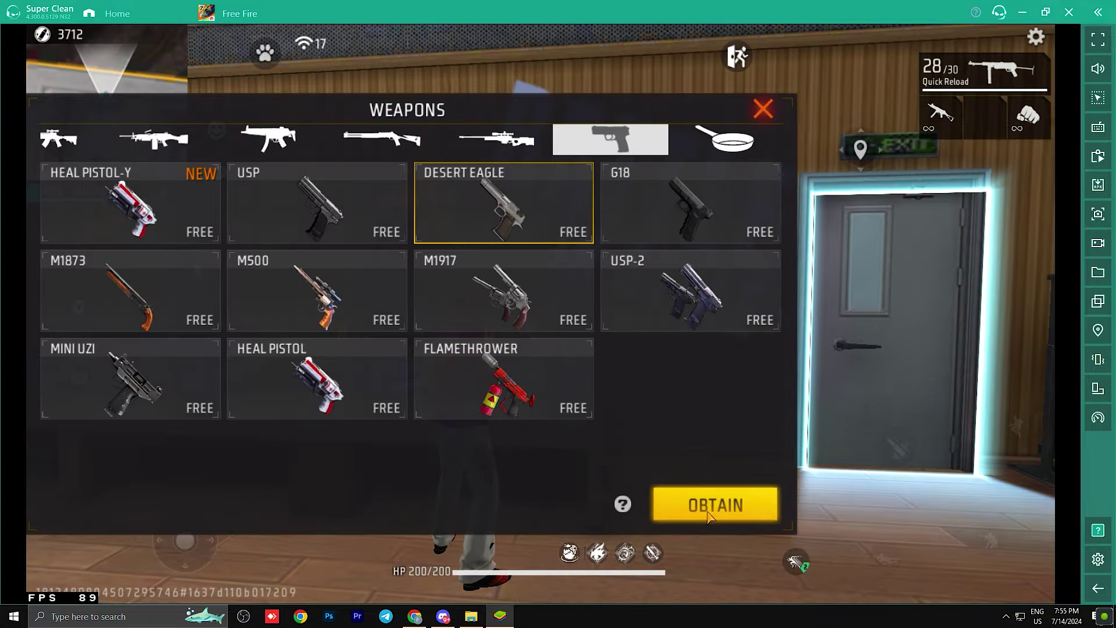
pyautogui.click(762, 106)
# Run around the training area and fire the pistol to test how smoothly the game plays
pyautogui.press('w')
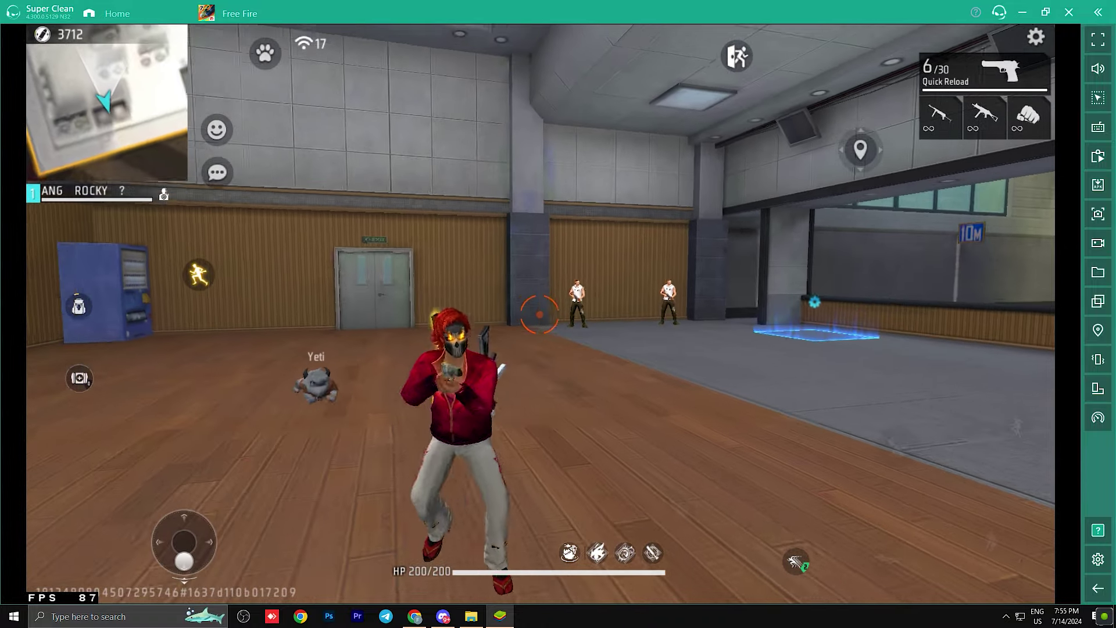
pyautogui.click(539, 314)
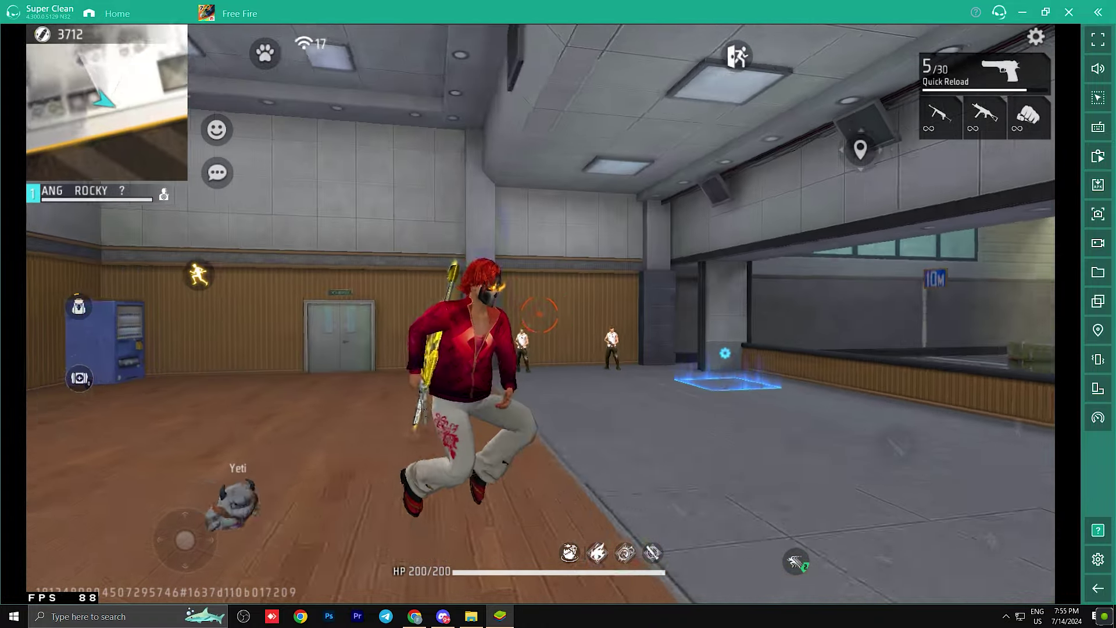